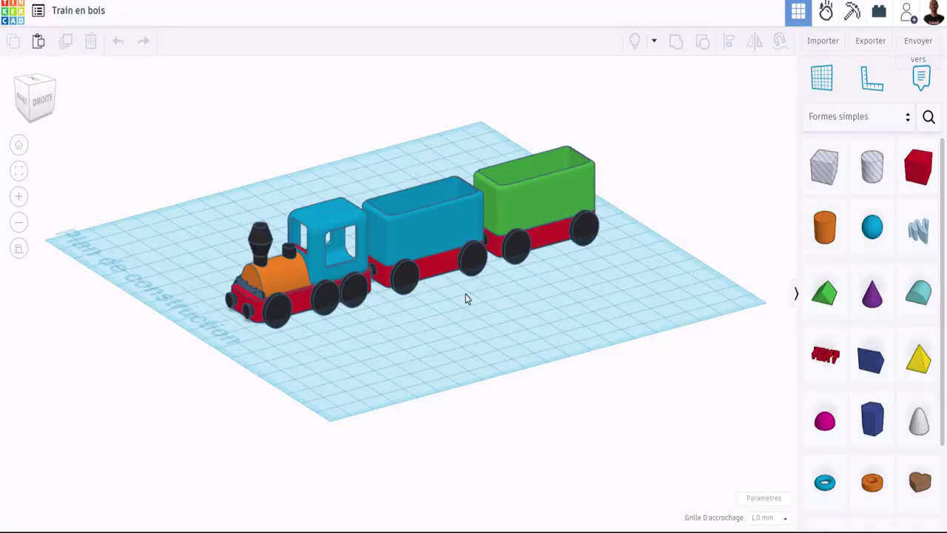
{"action": "right_click_drag", "start_coordinate": [456, 289], "coordinate": [485, 304]}
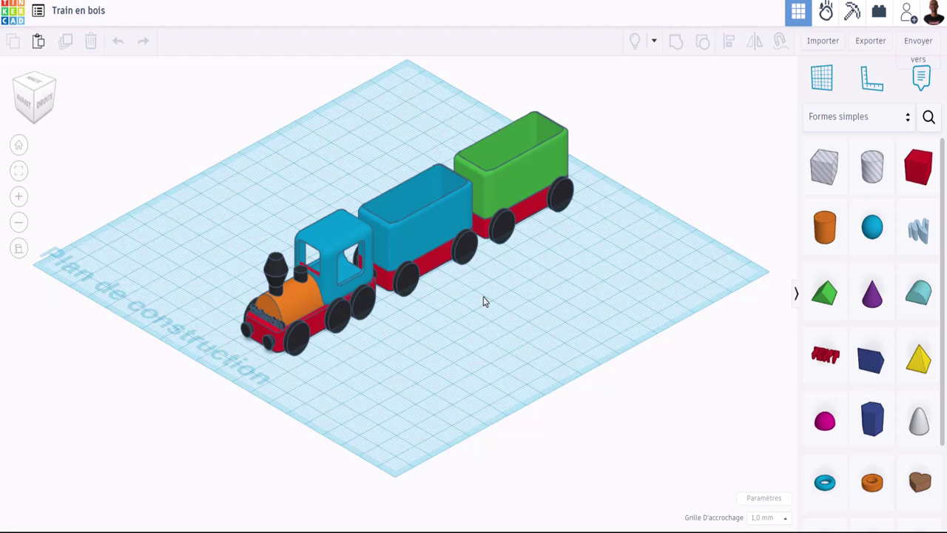
{"action": "right_click_drag", "start_coordinate": [497, 302], "coordinate": [481, 301]}
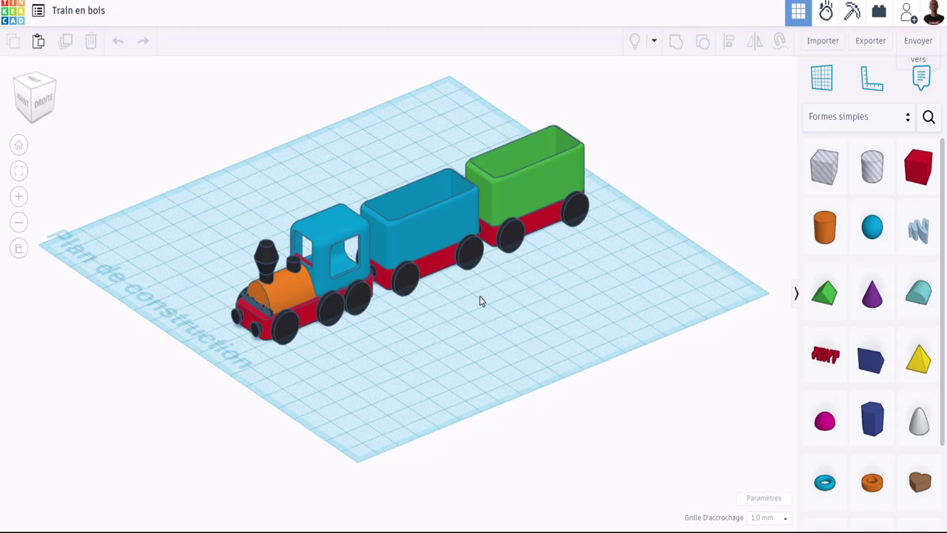
{"action": "right_click_drag", "start_coordinate": [380, 315], "coordinate": [567, 332]}
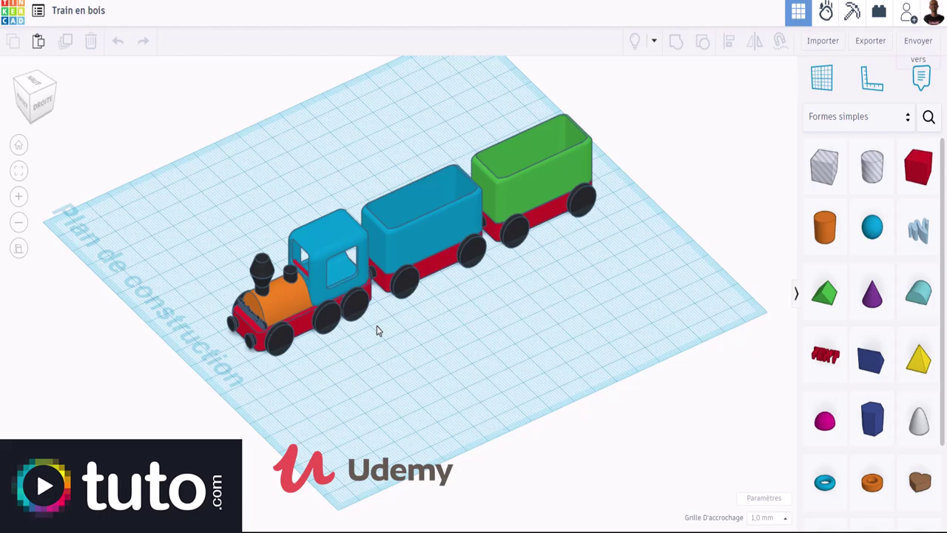
{"action": "middle_click_drag", "start_coordinate": [469, 313], "coordinate": [450, 330]}
{"action": "right_click_drag", "start_coordinate": [449, 331], "coordinate": [449, 319]}
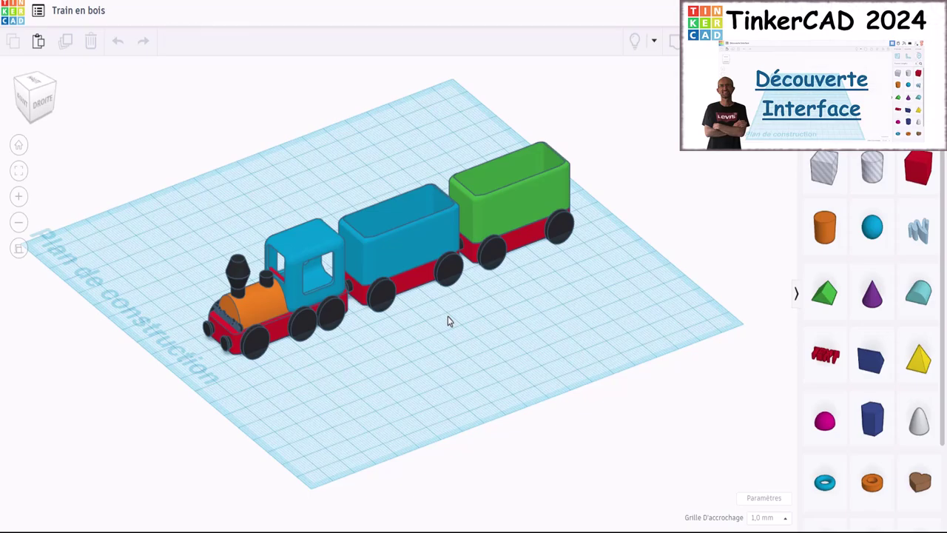
{"action": "right_click_drag", "start_coordinate": [427, 345], "coordinate": [381, 378]}
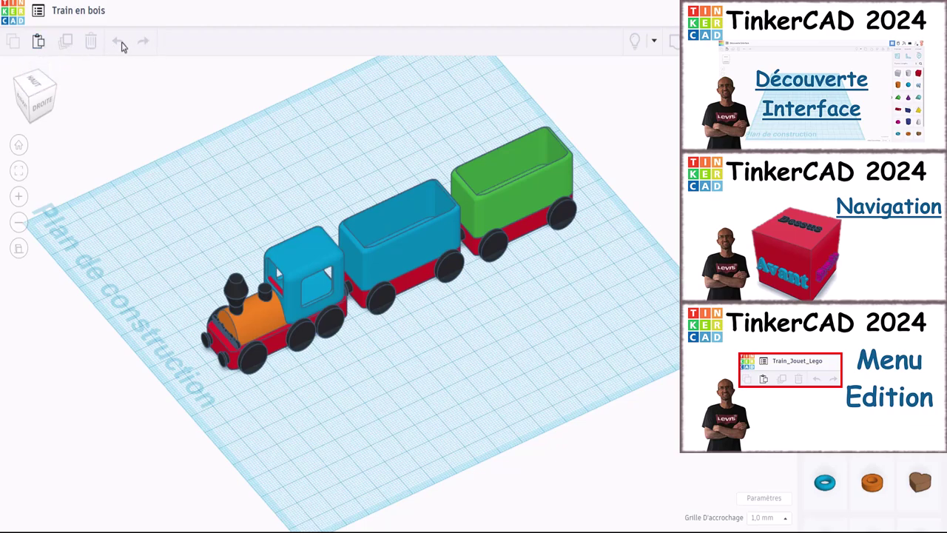
{"action": "right_click_drag", "start_coordinate": [548, 391], "coordinate": [498, 366]}
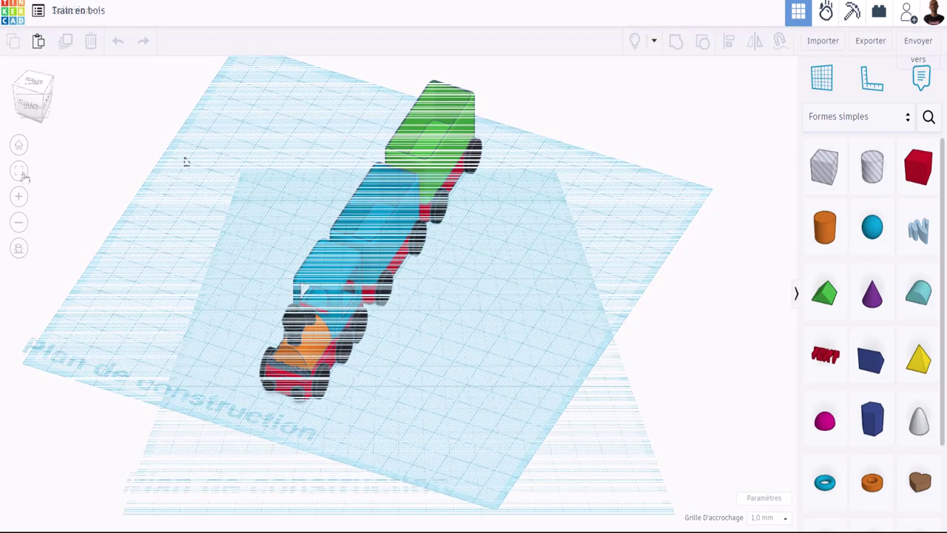
{"action": "right_click_drag", "start_coordinate": [464, 313], "coordinate": [443, 269], "text": "shift"}
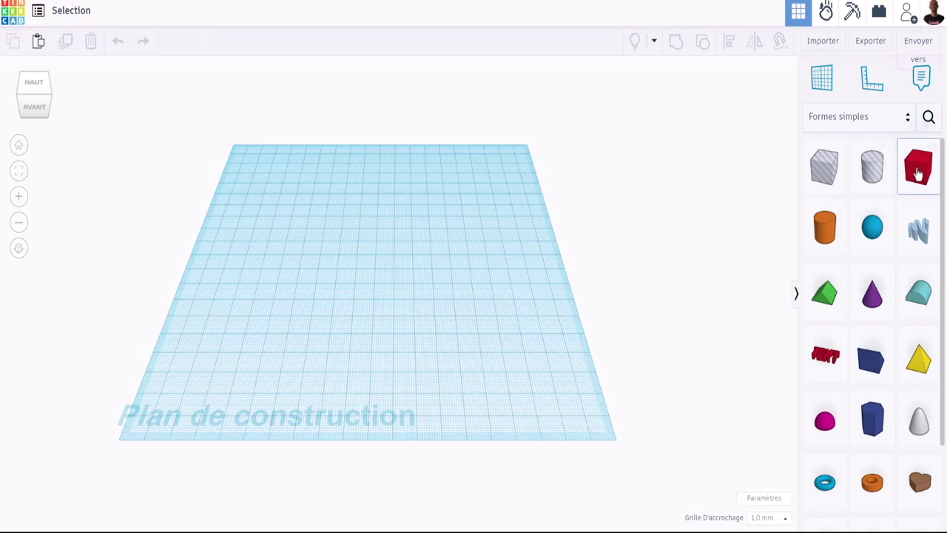
Place a red box on the workplane, deselect it and select it again
{"action": "left_click_drag", "start_coordinate": [787, 195], "coordinate": [357, 284]}
{"action": "scroll", "coordinate": [357, 285], "scroll_direction": "up", "scroll_amount": 4}
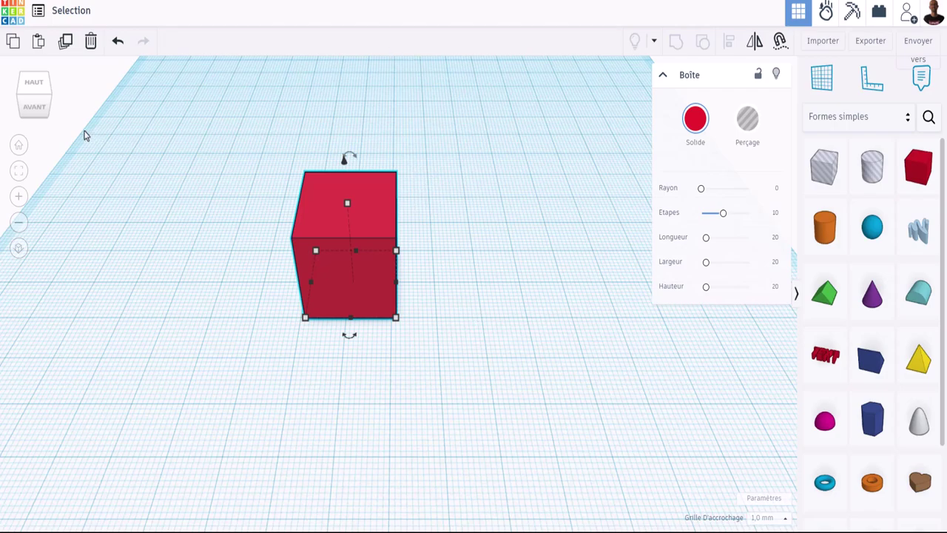
{"action": "left_click", "coordinate": [298, 100]}
{"action": "right_click_drag", "start_coordinate": [349, 160], "coordinate": [404, 213]}
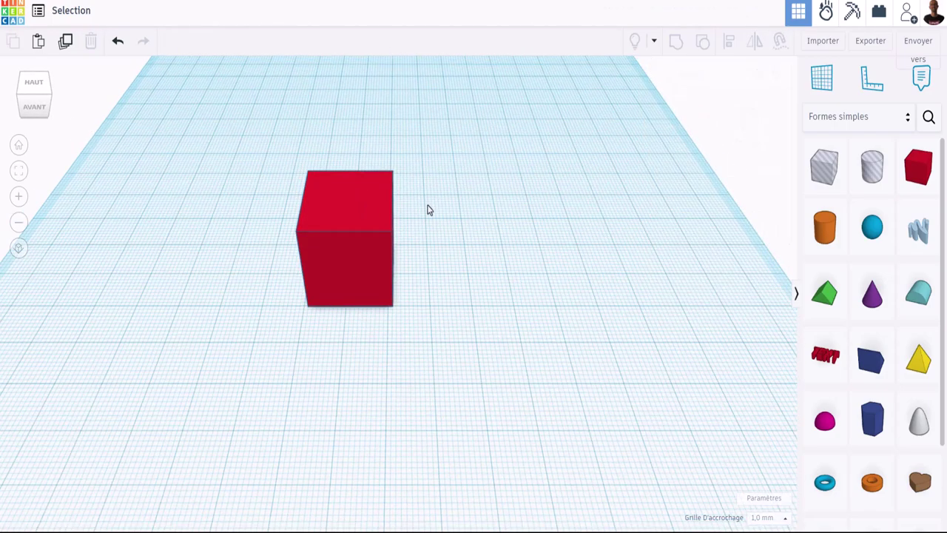
{"action": "left_click", "coordinate": [336, 205]}
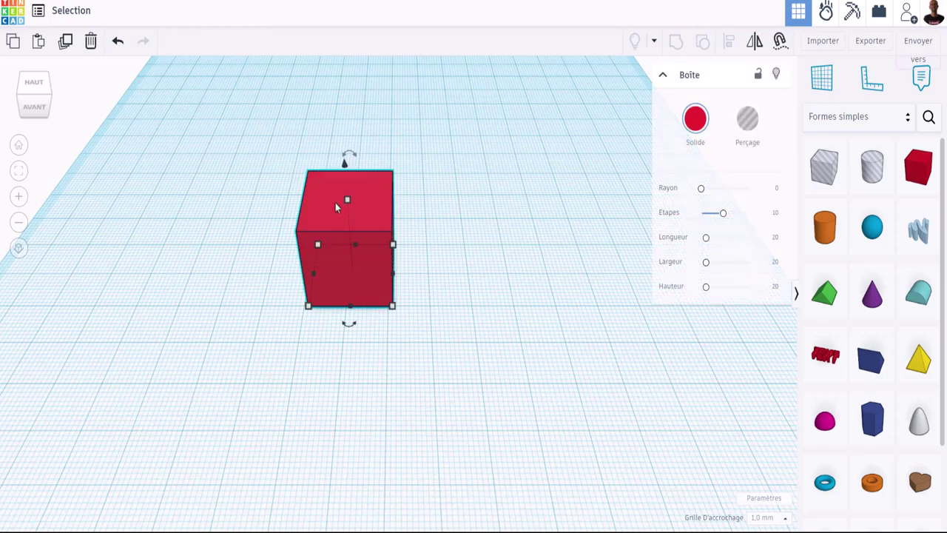
Examine the selected box's resize, rotation and elevation handles up close and from several angles
{"action": "scroll", "coordinate": [338, 230], "scroll_direction": "up", "scroll_amount": 2}
{"action": "right_click_drag", "start_coordinate": [367, 256], "coordinate": [450, 244]}
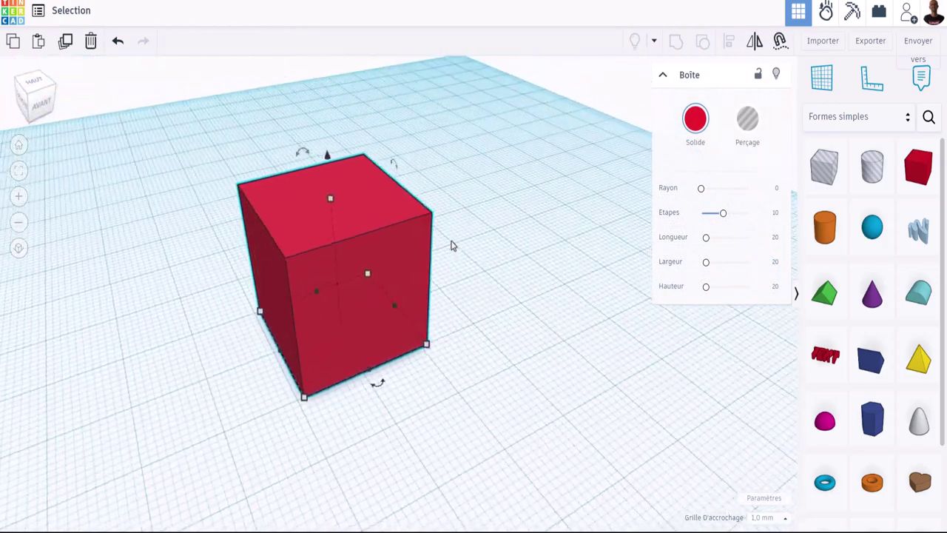
{"action": "left_click_drag", "start_coordinate": [303, 151], "coordinate": [301, 155]}
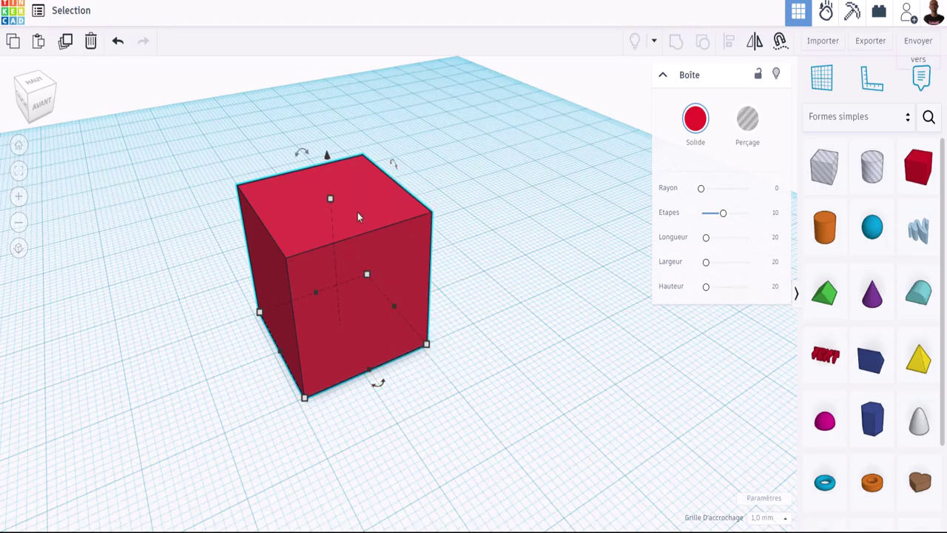
{"action": "right_click_drag", "start_coordinate": [522, 305], "coordinate": [430, 353]}
{"action": "scroll", "coordinate": [433, 349], "scroll_direction": "down", "scroll_amount": 5}
{"action": "right_click_drag", "start_coordinate": [468, 413], "coordinate": [471, 397]}
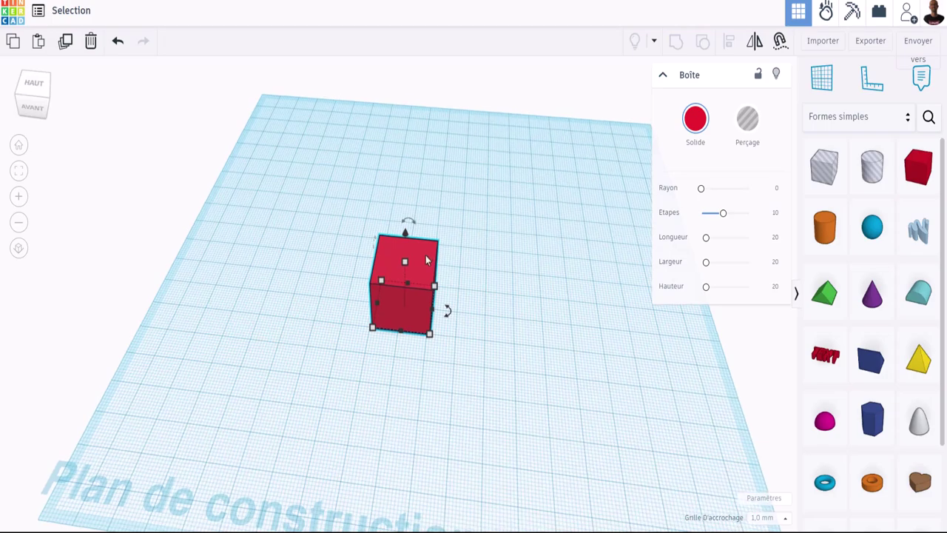
Move the box across the workplane, raise it above the surface and shift it by about 26 mm and 31 mm
{"action": "left_click_drag", "start_coordinate": [426, 259], "coordinate": [482, 158]}
{"action": "right_click_drag", "start_coordinate": [387, 413], "coordinate": [474, 183]}
{"action": "left_click_drag", "start_coordinate": [448, 165], "coordinate": [448, 125]}
{"action": "right_click_drag", "start_coordinate": [468, 260], "coordinate": [461, 146]}
{"action": "left_click_drag", "start_coordinate": [461, 147], "coordinate": [542, 191]}
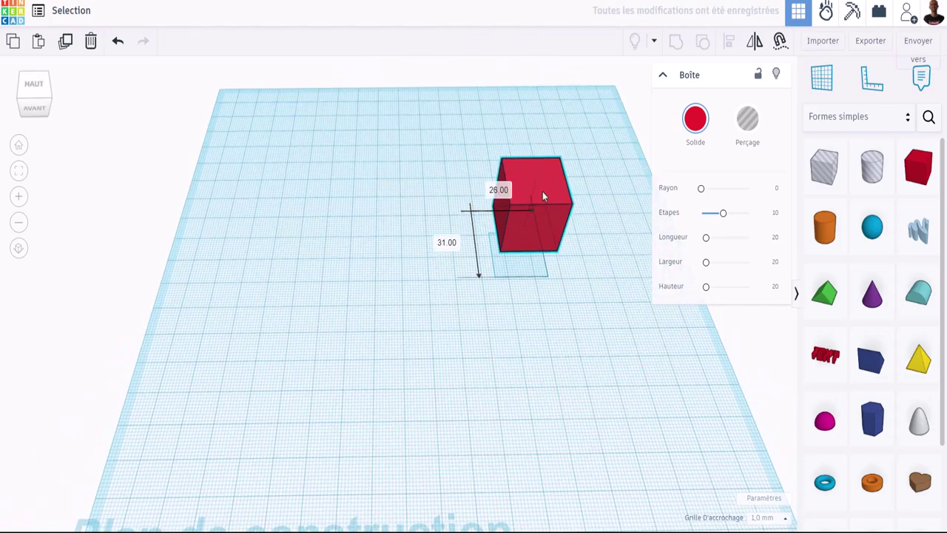
{"action": "right_click_drag", "start_coordinate": [393, 408], "coordinate": [541, 332]}
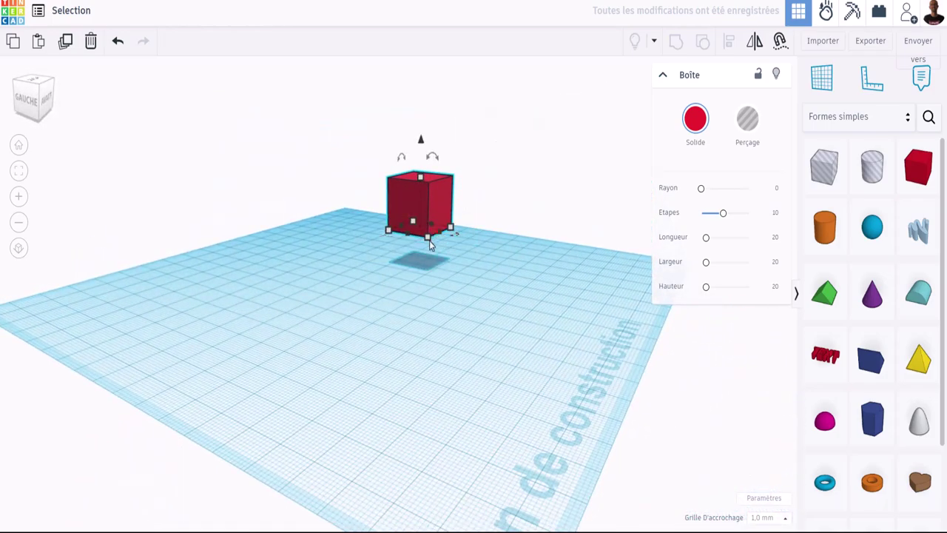
{"action": "right_click_drag", "start_coordinate": [436, 248], "coordinate": [433, 334]}
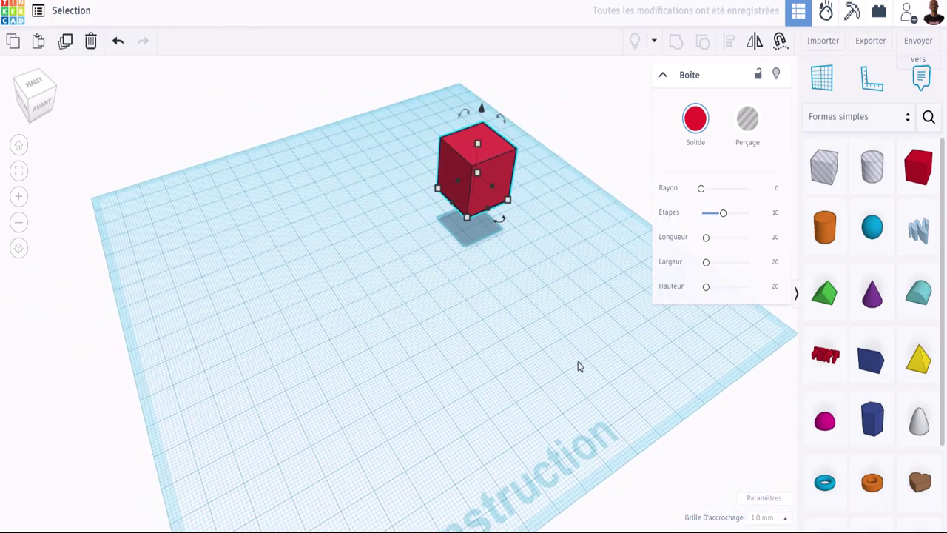
Narrow the raised box by pulling in one side face, and deselect it
{"action": "middle_click_drag", "start_coordinate": [579, 366], "coordinate": [454, 445]}
{"action": "scroll", "coordinate": [350, 257], "scroll_direction": "up", "scroll_amount": 5}
{"action": "right_click_drag", "start_coordinate": [432, 322], "coordinate": [385, 322]}
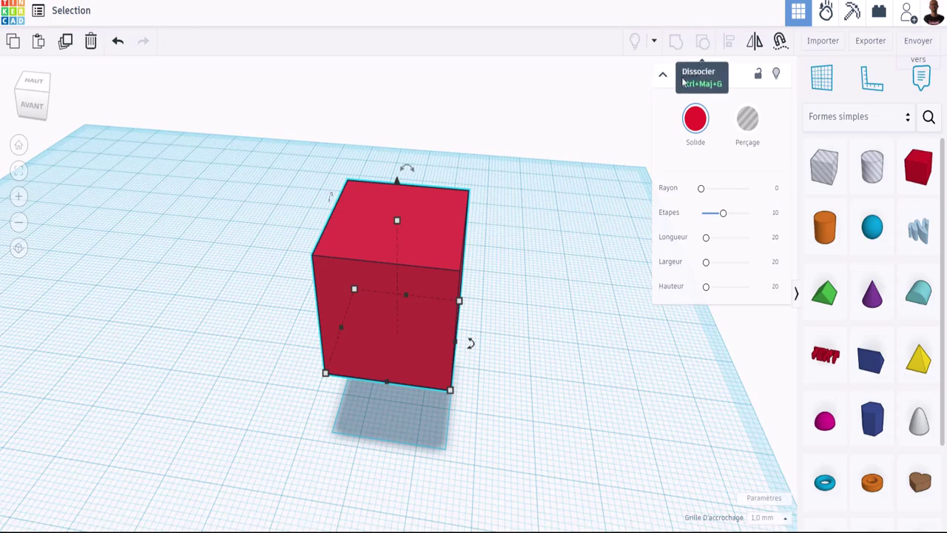
{"action": "left_click_drag", "start_coordinate": [458, 342], "coordinate": [412, 329]}
{"action": "scroll", "coordinate": [449, 326], "scroll_direction": "down", "scroll_amount": 3}
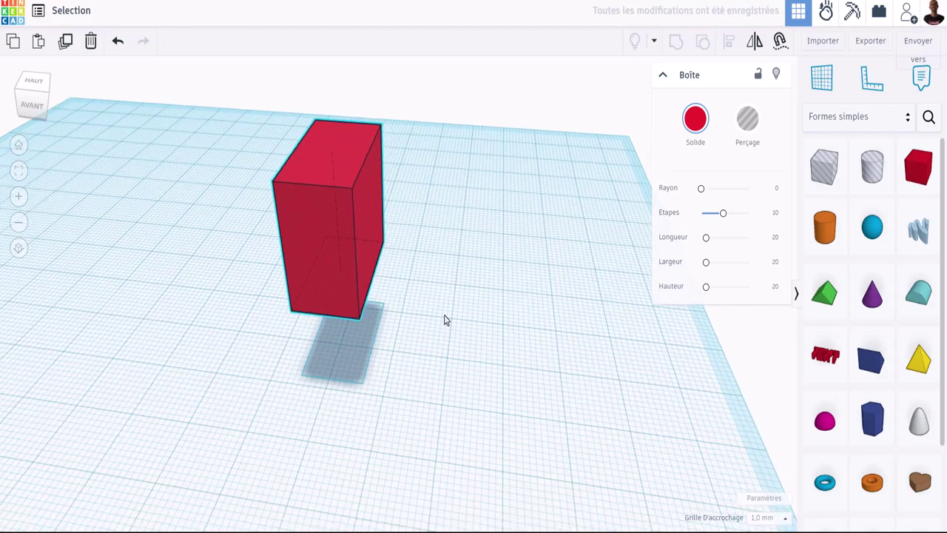
{"action": "right_click_drag", "start_coordinate": [424, 321], "coordinate": [450, 314]}
{"action": "right_click_drag", "start_coordinate": [408, 256], "coordinate": [388, 254]}
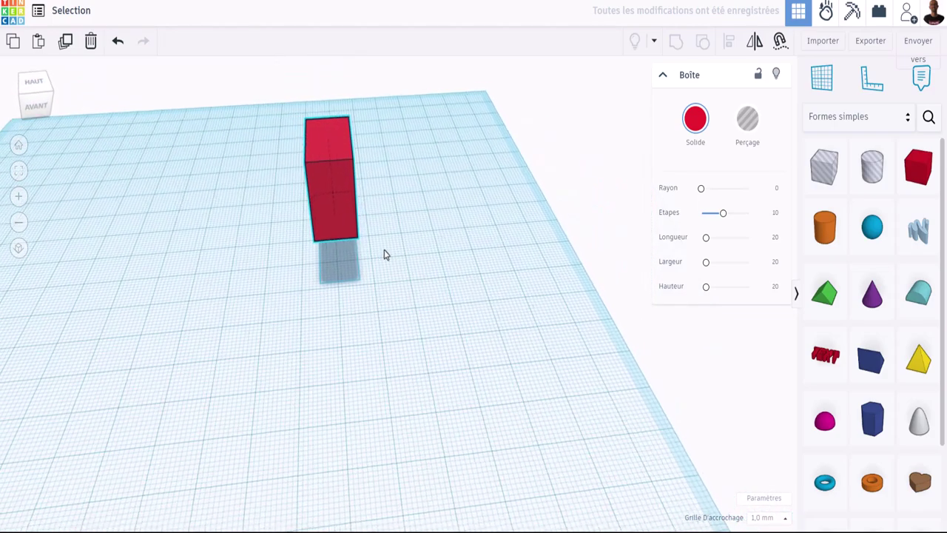
{"action": "left_click", "coordinate": [764, 520]}
{"action": "left_click", "coordinate": [394, 194]}
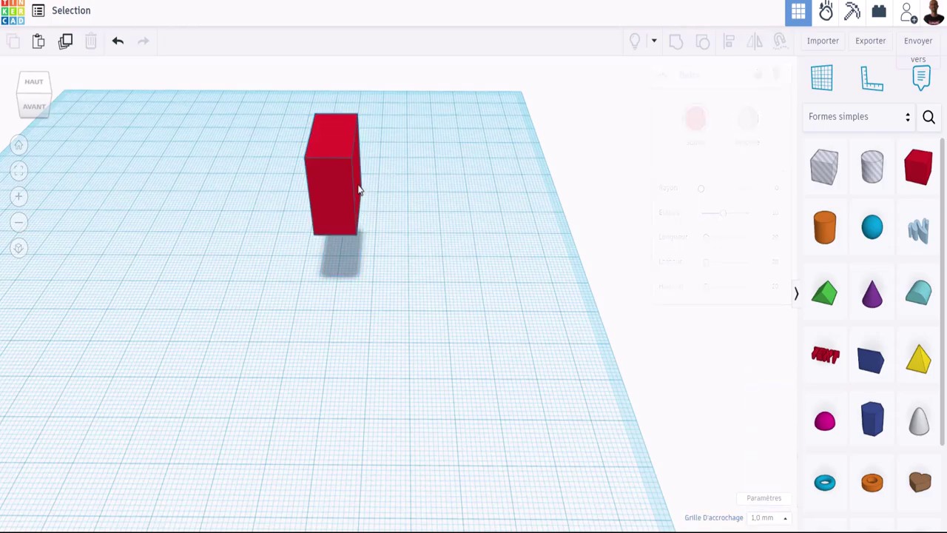
Select the narrow box and widen it by pulling the same side face outward
{"action": "scroll", "coordinate": [363, 204], "scroll_direction": "up", "scroll_amount": 6}
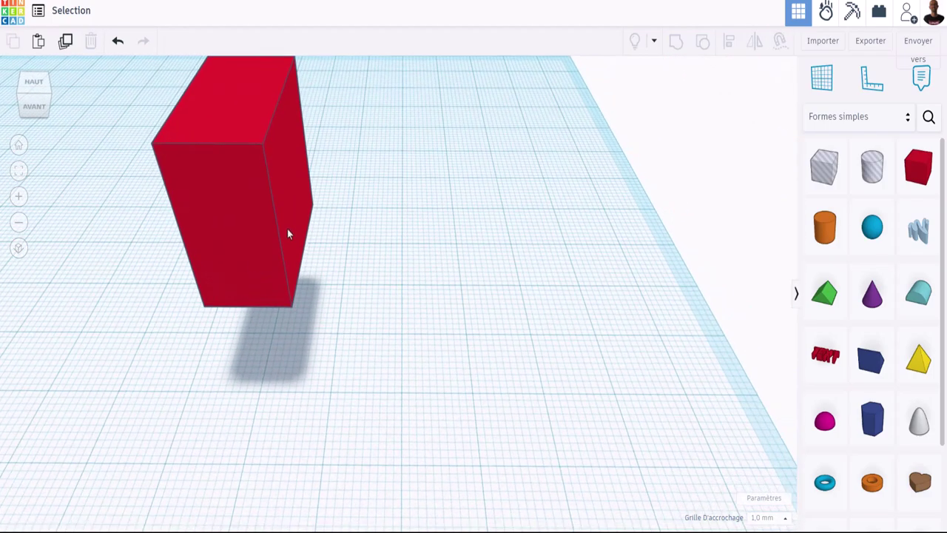
{"action": "left_click", "coordinate": [305, 249]}
{"action": "left_click_drag", "start_coordinate": [305, 256], "coordinate": [411, 262]}
{"action": "scroll", "coordinate": [411, 263], "scroll_direction": "down", "scroll_amount": 3}
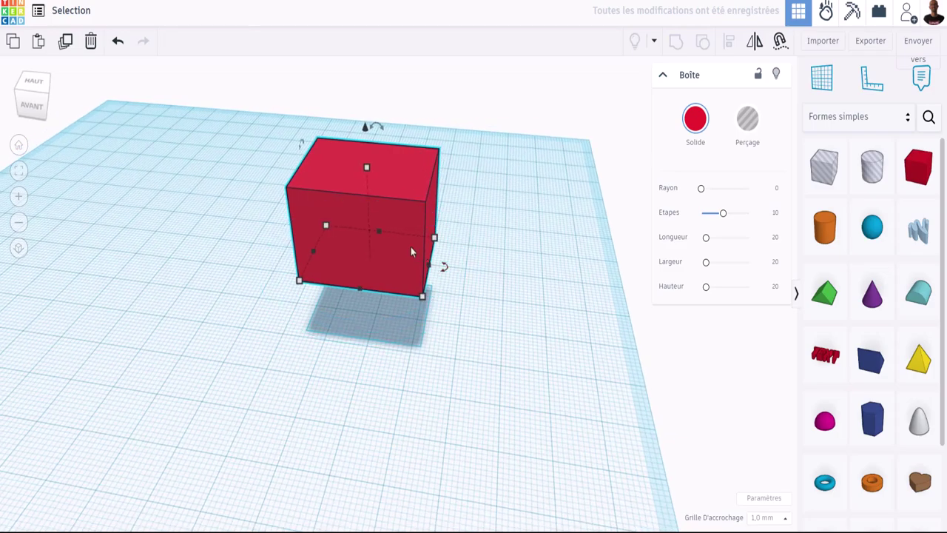
Resize the box in depth, width and height, with a 19 mm height and a 26 × 30 mm base
{"action": "left_click_drag", "start_coordinate": [361, 291], "coordinate": [353, 311]}
{"action": "mouse_move", "coordinate": [430, 277]}
{"action": "left_mouse_down"}
{"action": "mouse_move", "coordinate": [486, 289]}
{"action": "mouse_move", "coordinate": [437, 280]}
{"action": "left_mouse_up"}
{"action": "mouse_move", "coordinate": [363, 178]}
{"action": "left_mouse_down"}
{"action": "mouse_move", "coordinate": [359, 91]}
{"action": "mouse_move", "coordinate": [364, 180]}
{"action": "left_mouse_up"}
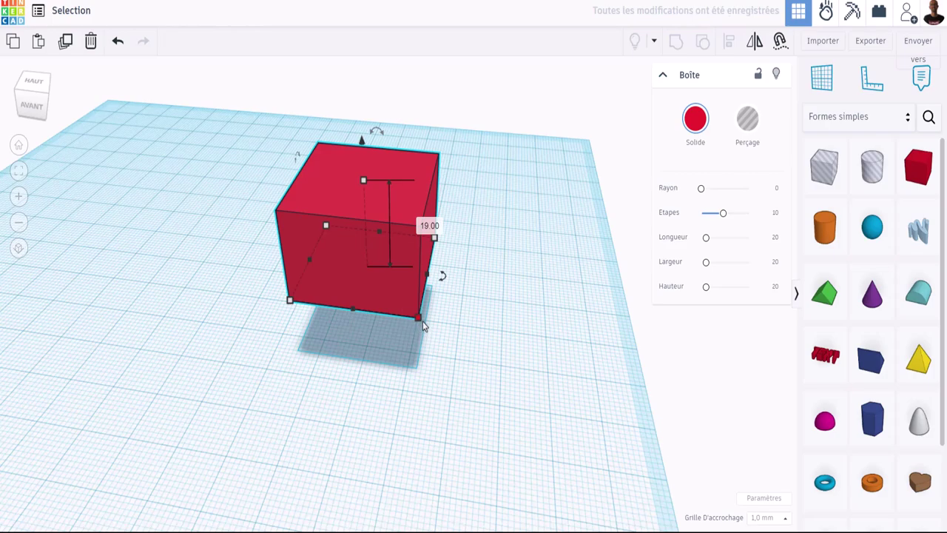
{"action": "left_click_drag", "start_coordinate": [418, 316], "coordinate": [425, 358]}
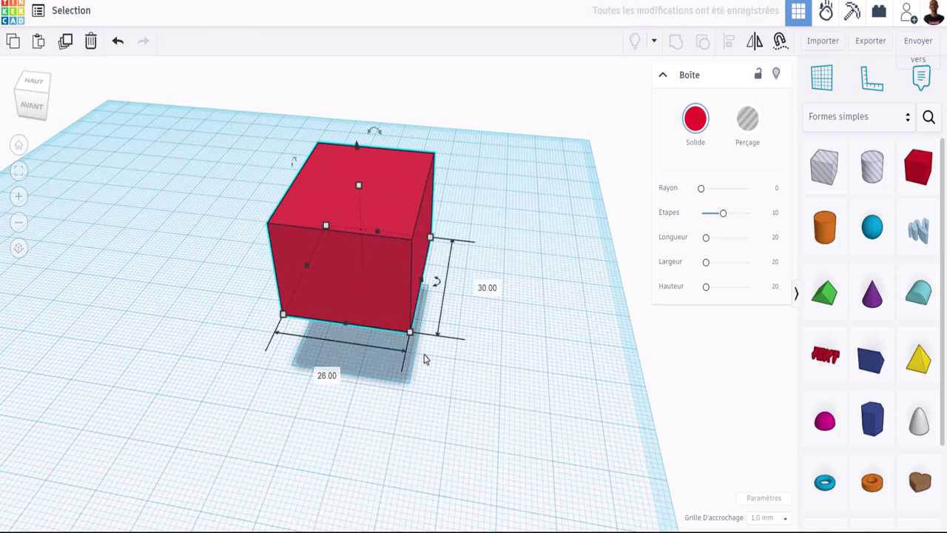
Add a second 20 mm box on the workplane beside the raised one
{"action": "scroll", "coordinate": [424, 358], "scroll_direction": "down", "scroll_amount": 3}
{"action": "left_click_drag", "start_coordinate": [918, 166], "coordinate": [274, 286]}
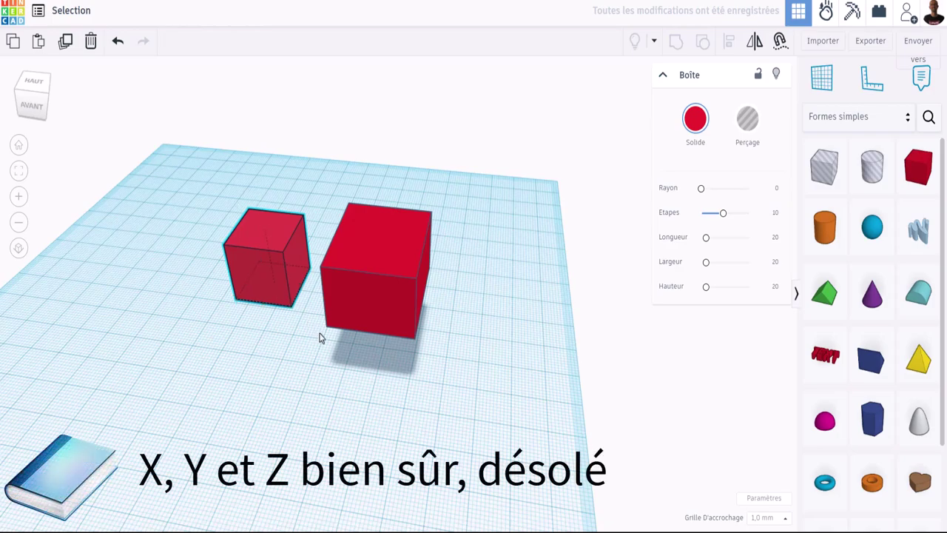
{"action": "scroll", "coordinate": [364, 328], "scroll_direction": "up", "scroll_amount": 1}
{"action": "scroll", "coordinate": [408, 331], "scroll_direction": "up", "scroll_amount": 1}
{"action": "scroll", "coordinate": [408, 331], "scroll_direction": "up", "scroll_amount": 1}
{"action": "scroll", "coordinate": [383, 343], "scroll_direction": "up", "scroll_amount": 1}
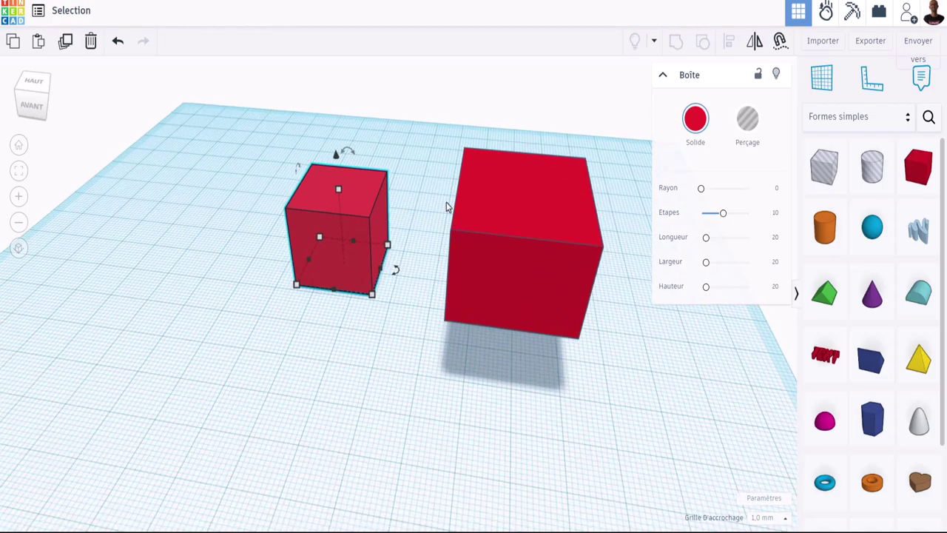
Select both boxes and resize them together, stretching them to 79 mm overall width and pulling the outer corner inward
{"action": "left_click", "coordinate": [498, 195], "text": "shift"}
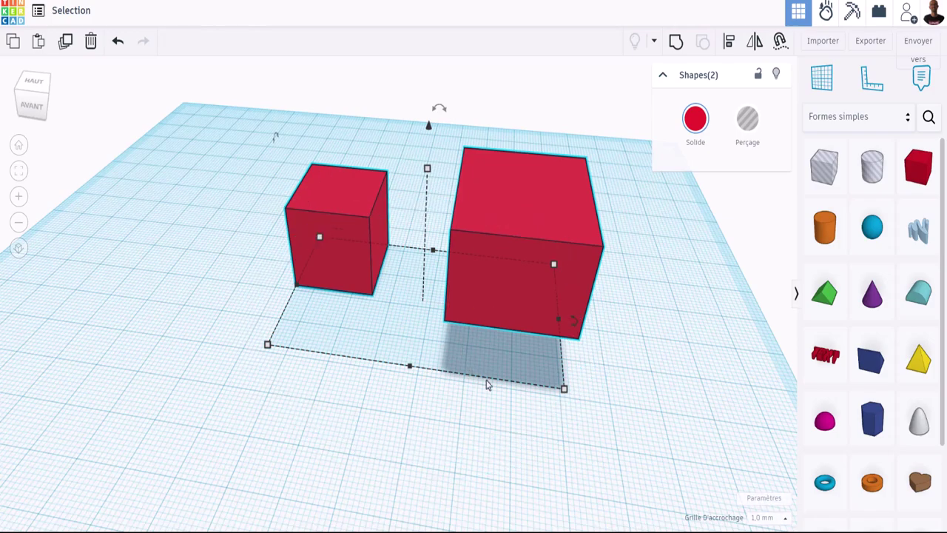
{"action": "left_click_drag", "start_coordinate": [552, 318], "coordinate": [617, 339]}
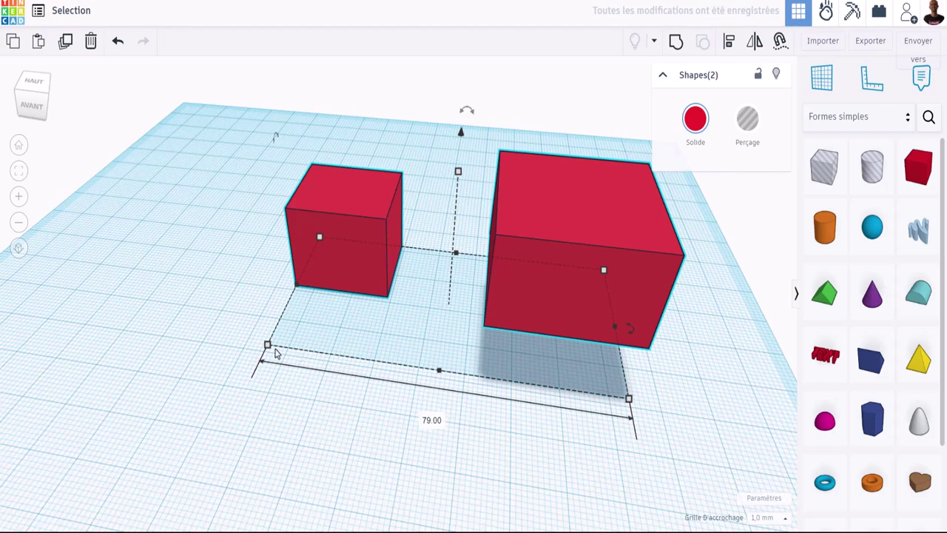
{"action": "left_click_drag", "start_coordinate": [269, 347], "coordinate": [334, 334]}
Clear the selection and delete the smaller box
{"action": "left_click", "coordinate": [413, 153]}
{"action": "left_click", "coordinate": [410, 195]}
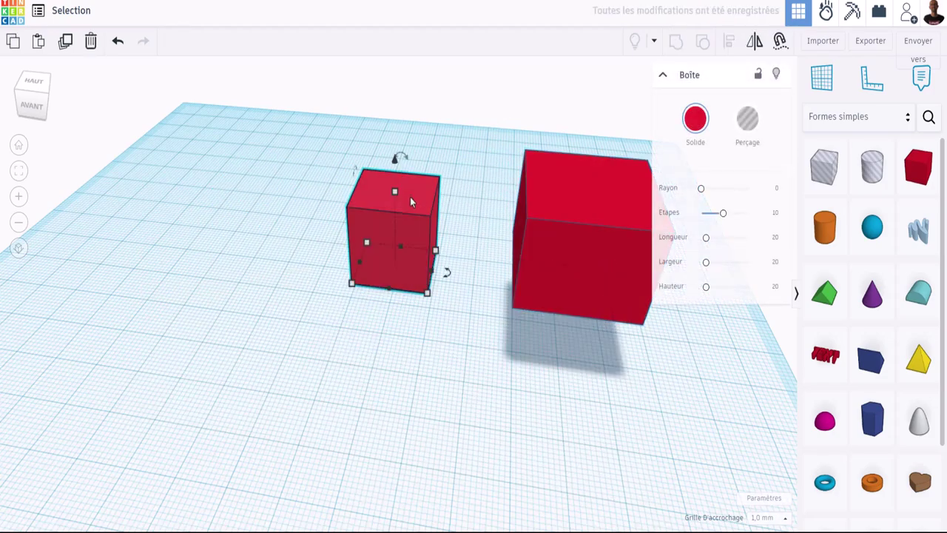
{"action": "key", "text": "Delete"}
Select the remaining box and thin it into an upright plate 1.61 mm wide
{"action": "middle_click_drag", "start_coordinate": [482, 307], "coordinate": [330, 298]}
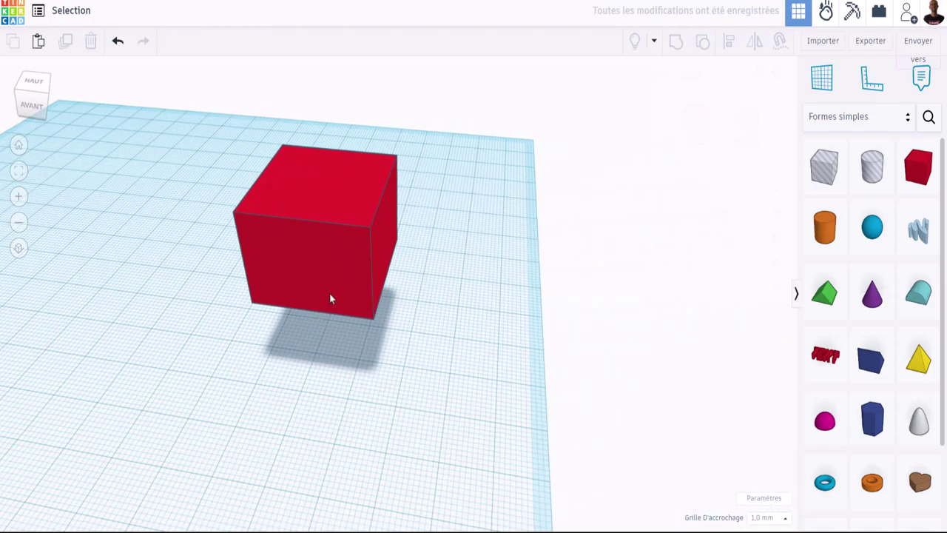
{"action": "middle_click_drag", "start_coordinate": [336, 253], "coordinate": [327, 263]}
{"action": "left_click", "coordinate": [328, 263]}
{"action": "scroll", "coordinate": [347, 303], "scroll_direction": "up", "scroll_amount": 2}
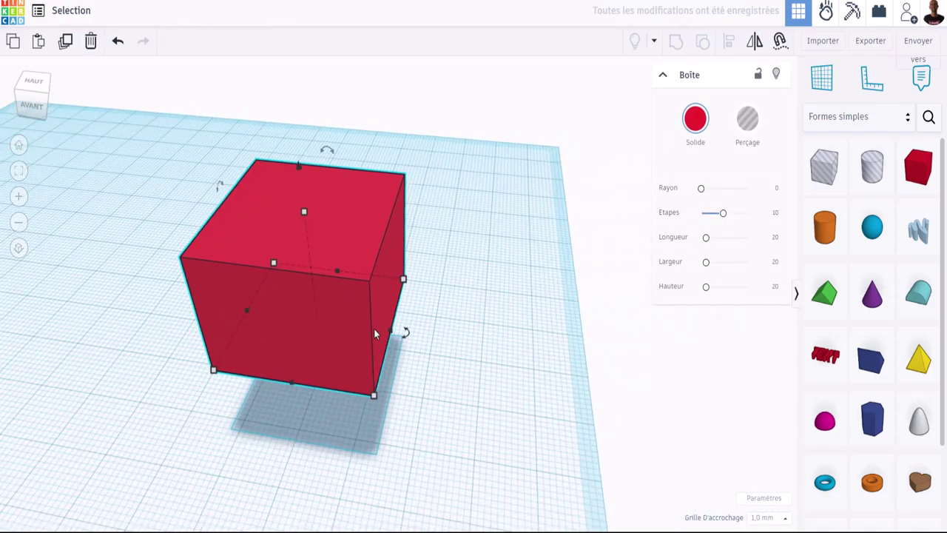
{"action": "left_click_drag", "start_coordinate": [392, 333], "coordinate": [264, 300]}
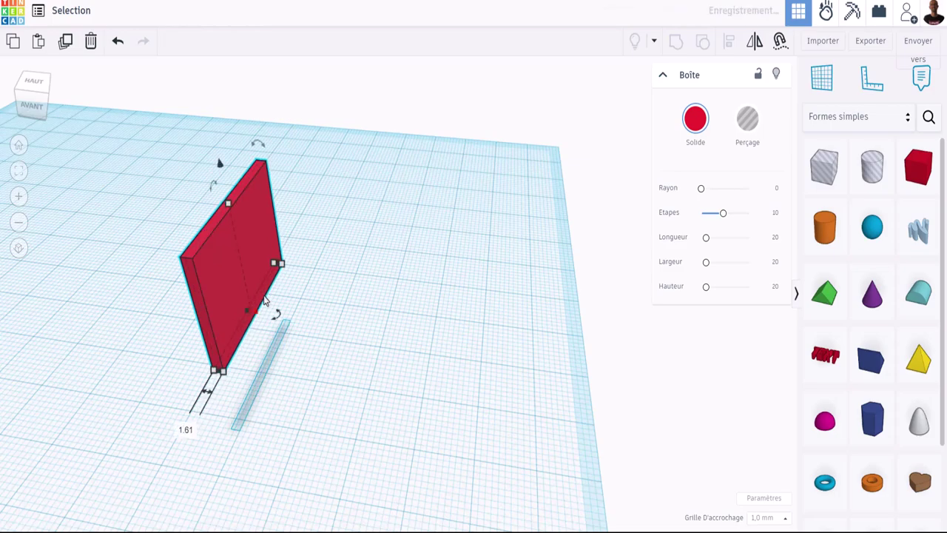
{"action": "left_click", "coordinate": [251, 253]}
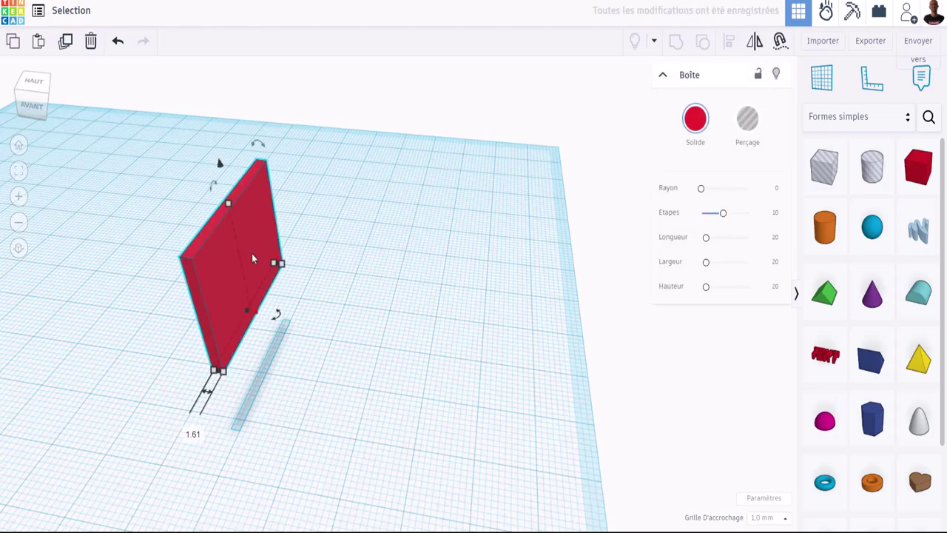
Duplicate the thin plate a short distance to its side and select both plates together
{"action": "left_click_drag", "start_coordinate": [246, 246], "coordinate": [301, 253], "text": "alt"}
{"action": "right_click_drag", "start_coordinate": [403, 332], "coordinate": [459, 279]}
{"action": "scroll", "coordinate": [387, 296], "scroll_direction": "down", "scroll_amount": 2}
{"action": "right_click_drag", "start_coordinate": [387, 296], "coordinate": [396, 380]}
{"action": "right_click_drag", "start_coordinate": [329, 262], "coordinate": [349, 279]}
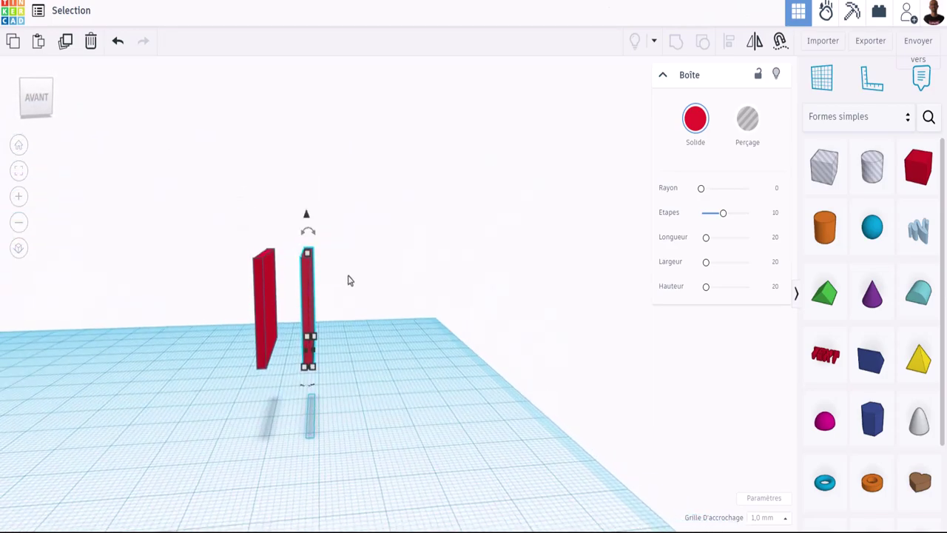
{"action": "left_click_drag", "start_coordinate": [279, 356], "coordinate": [354, 400]}
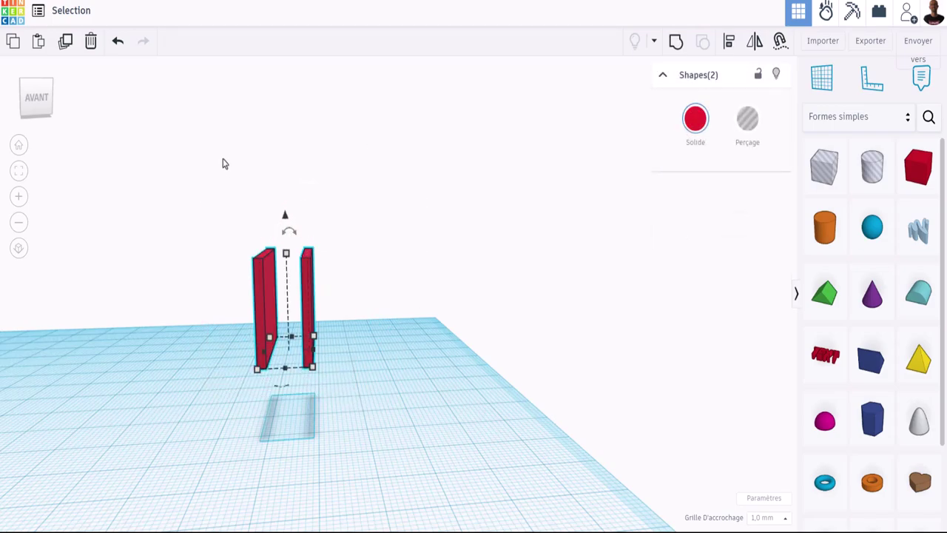
Select both plates together again and lower them onto the workplane
{"action": "left_click", "coordinate": [180, 158]}
{"action": "left_click_drag", "start_coordinate": [257, 320], "coordinate": [372, 407]}
{"action": "left_click_drag", "start_coordinate": [286, 219], "coordinate": [291, 287]}
{"action": "right_click_drag", "start_coordinate": [438, 442], "coordinate": [417, 339]}
{"action": "scroll", "coordinate": [410, 319], "scroll_direction": "up", "scroll_amount": 3}
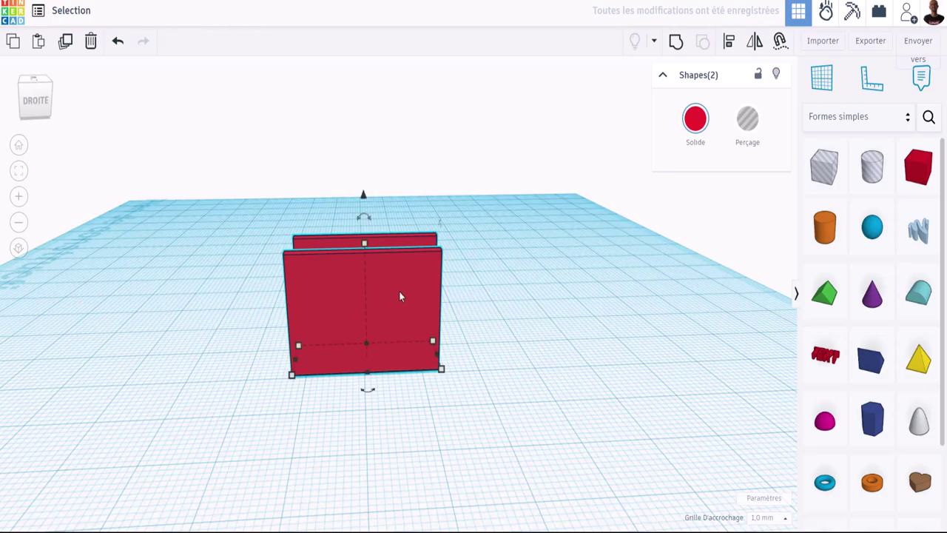
Select only the nearer plate and shift it on the workplane beside the other one, finishing with 1 mm increments
{"action": "left_click", "coordinate": [411, 169]}
{"action": "left_click", "coordinate": [386, 282]}
{"action": "left_click_drag", "start_coordinate": [316, 313], "coordinate": [366, 319]}
{"action": "right_click_drag", "start_coordinate": [421, 433], "coordinate": [415, 284]}
{"action": "scroll", "coordinate": [415, 284], "scroll_direction": "up", "scroll_amount": 5}
{"action": "left_click_drag", "start_coordinate": [317, 231], "coordinate": [297, 219]}
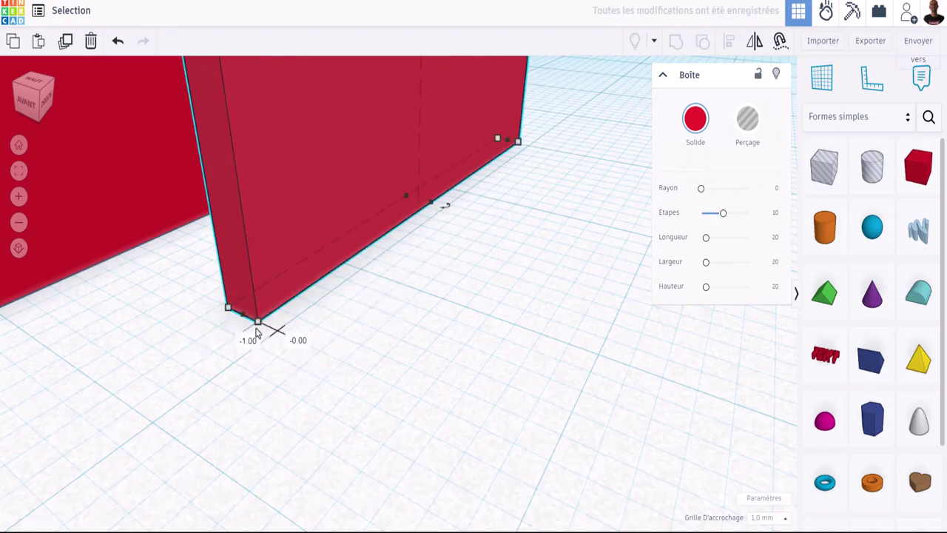
{"action": "left_click_drag", "start_coordinate": [264, 287], "coordinate": [283, 296]}
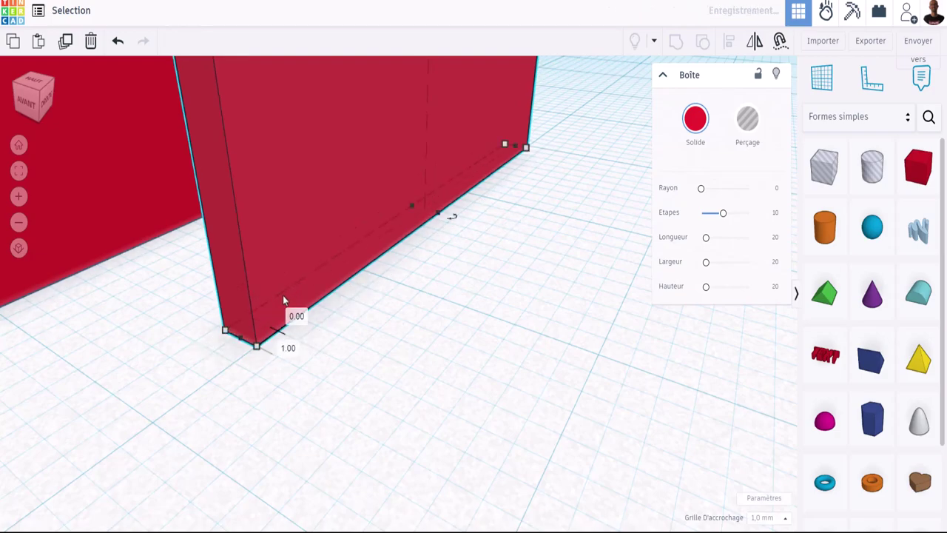
Slide the selected plate along the workplane, including a 9 mm lengthwise shift, and raise it above the surface
{"action": "scroll", "coordinate": [301, 320], "scroll_direction": "down", "scroll_amount": 5}
{"action": "right_click_drag", "start_coordinate": [300, 317], "coordinate": [365, 251]}
{"action": "left_click_drag", "start_coordinate": [365, 252], "coordinate": [429, 234]}
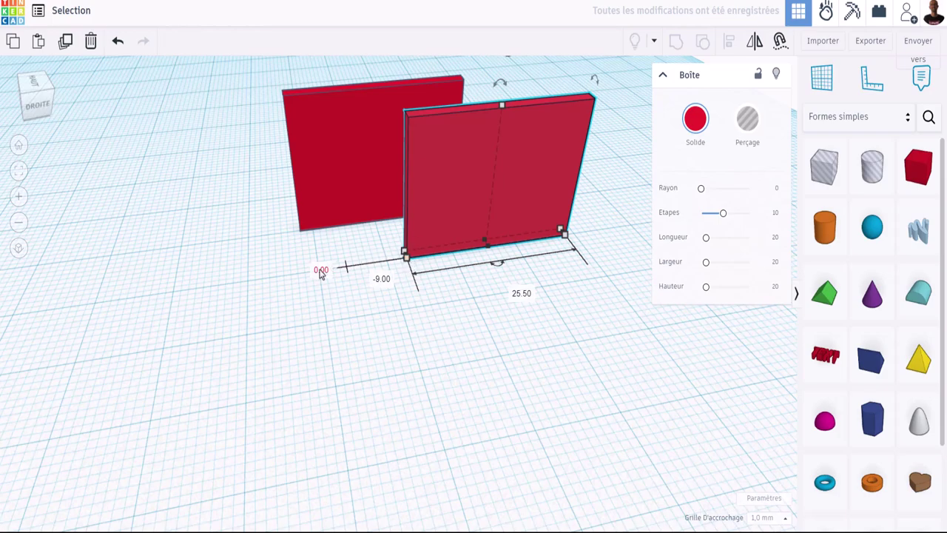
{"action": "left_click_drag", "start_coordinate": [430, 252], "coordinate": [456, 287]}
{"action": "left_click_drag", "start_coordinate": [552, 75], "coordinate": [560, 21]}
{"action": "right_click_drag", "start_coordinate": [520, 290], "coordinate": [530, 311]}
{"action": "middle_click_drag", "start_coordinate": [531, 310], "coordinate": [498, 333]}
{"action": "right_click_drag", "start_coordinate": [498, 333], "coordinate": [467, 333]}
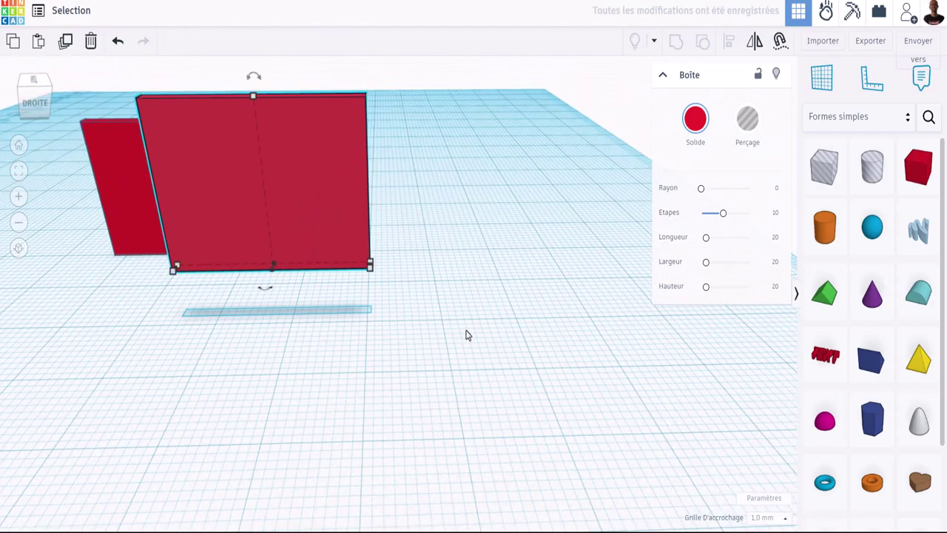
Rotate the plate resting on the workplane 90° about its vertical axis and move it up against the raised plate
{"action": "scroll", "coordinate": [451, 326], "scroll_direction": "down", "scroll_amount": 2}
{"action": "right_click_drag", "start_coordinate": [437, 97], "coordinate": [408, 322]}
{"action": "scroll", "coordinate": [409, 323], "scroll_direction": "up", "scroll_amount": 2}
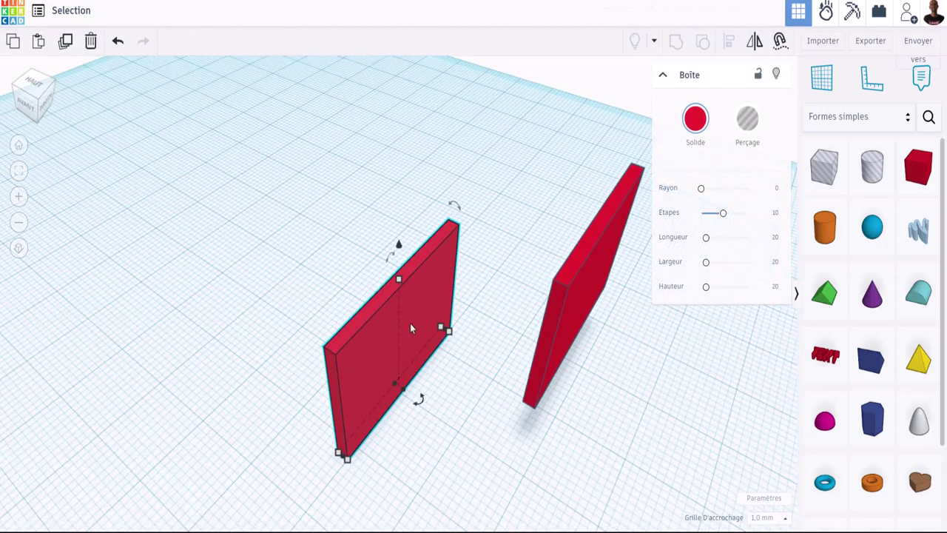
{"action": "left_click_drag", "start_coordinate": [419, 399], "coordinate": [464, 310]}
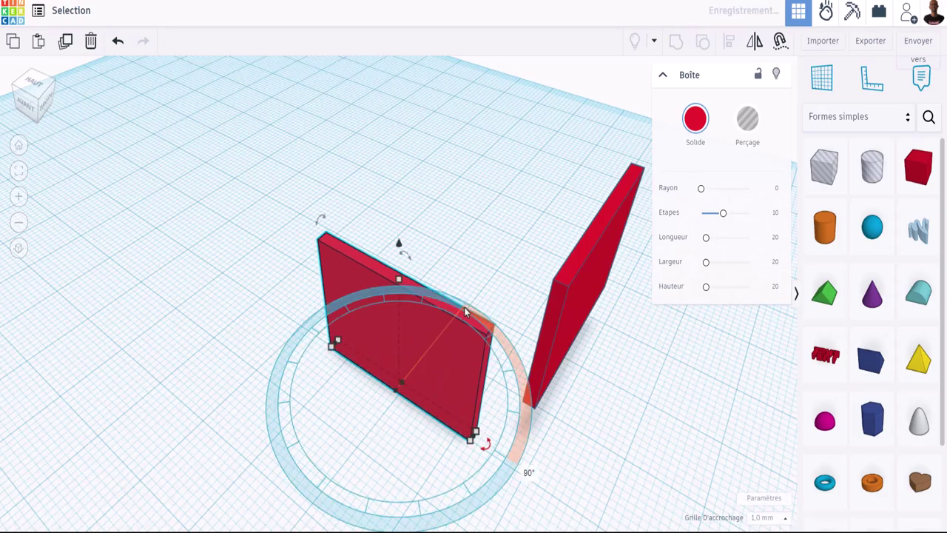
{"action": "right_click_drag", "start_coordinate": [447, 338], "coordinate": [329, 263]}
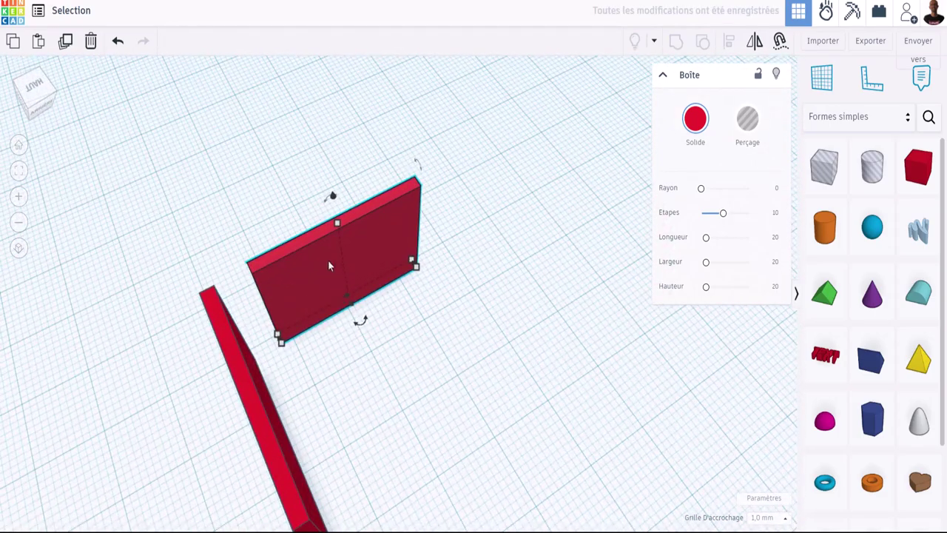
{"action": "left_click_drag", "start_coordinate": [320, 258], "coordinate": [381, 347]}
{"action": "left_click_drag", "start_coordinate": [445, 306], "coordinate": [407, 334]}
Raise the rotated plate off the workplane so that it meets the other raised plate
{"action": "right_click_drag", "start_coordinate": [326, 442], "coordinate": [608, 343]}
{"action": "left_click_drag", "start_coordinate": [496, 276], "coordinate": [498, 264]}
{"action": "key", "text": "ctrl+z"}
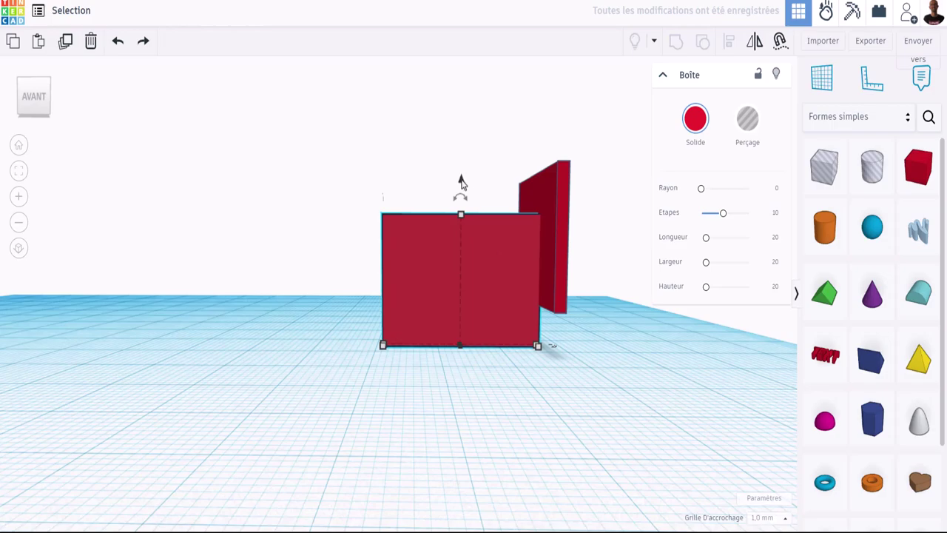
{"action": "left_click_drag", "start_coordinate": [460, 183], "coordinate": [463, 140]}
Select both perpendicular plates, group them into one shape and clear the selection
{"action": "right_click_drag", "start_coordinate": [465, 167], "coordinate": [502, 356]}
{"action": "left_click_drag", "start_coordinate": [287, 107], "coordinate": [557, 441]}
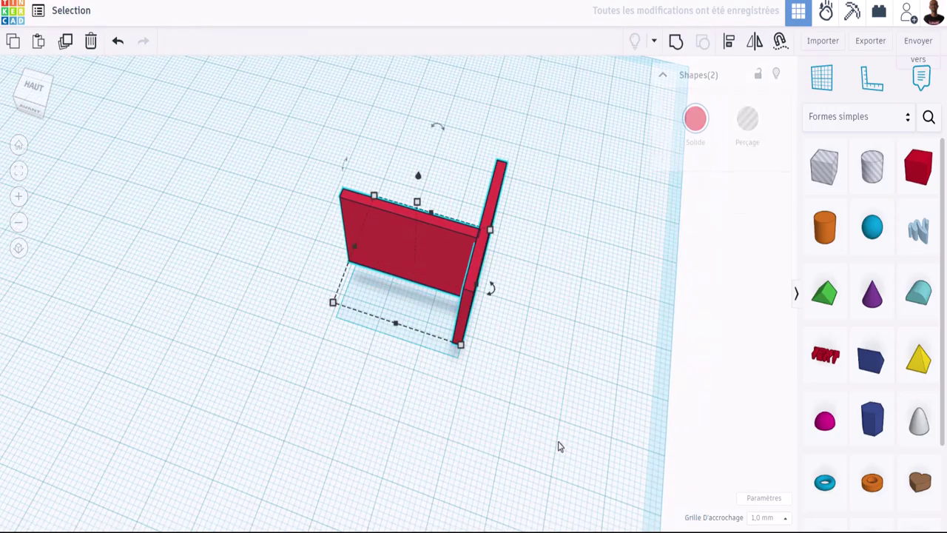
{"action": "key", "text": "ctrl+g"}
{"action": "right_click_drag", "start_coordinate": [607, 334], "coordinate": [488, 316]}
{"action": "left_click", "coordinate": [468, 185]}
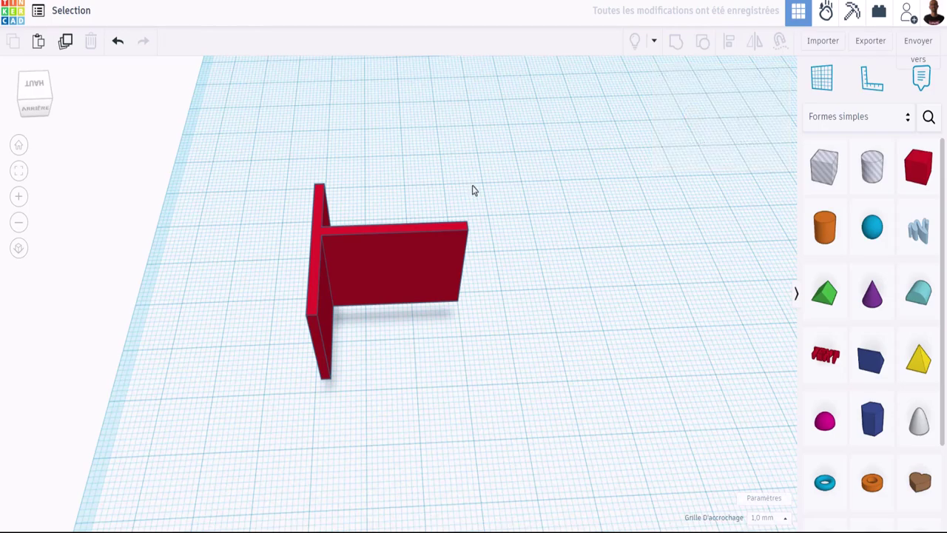
Select the grouped shape and pull its side handle through the opposite side to flip it into a mirrored form
{"action": "right_click_drag", "start_coordinate": [545, 207], "coordinate": [423, 226]}
{"action": "left_click", "coordinate": [373, 214]}
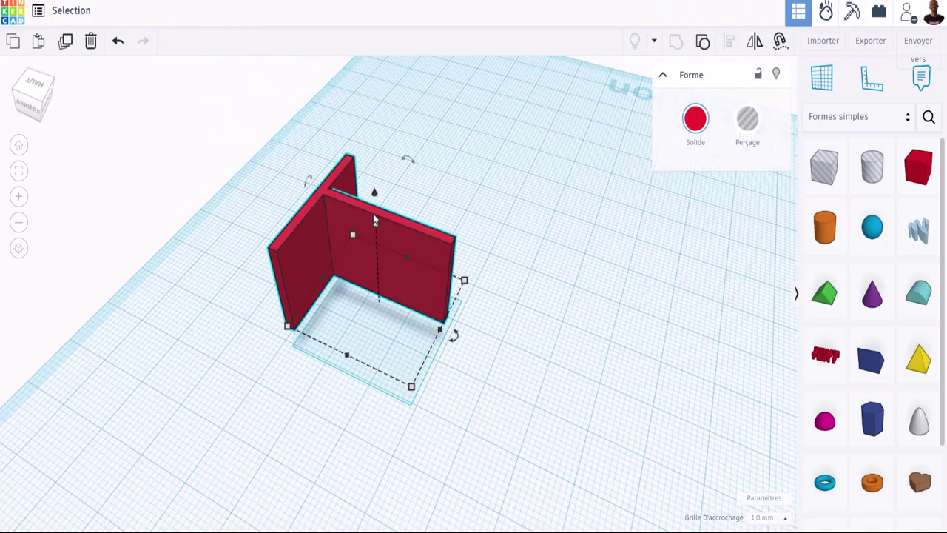
{"action": "right_click_drag", "start_coordinate": [373, 215], "coordinate": [398, 300]}
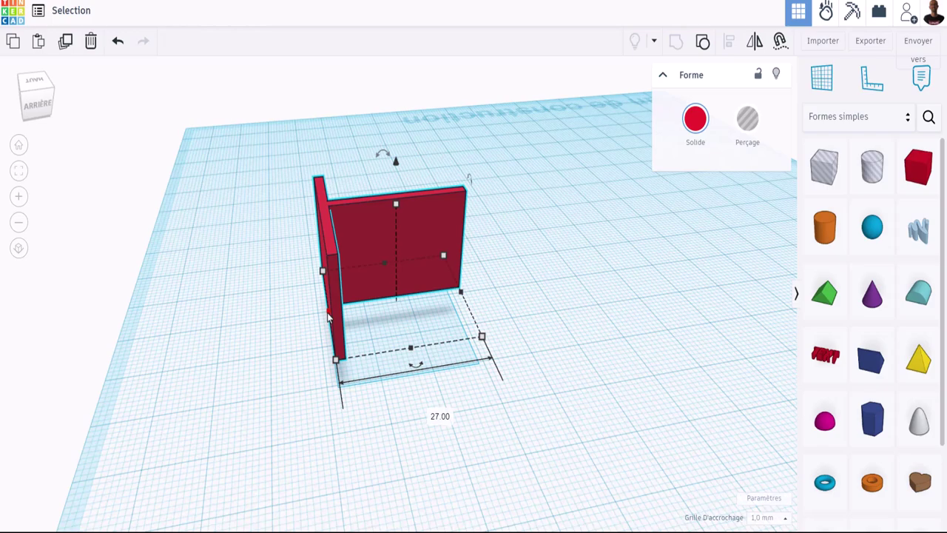
{"action": "right_click_drag", "start_coordinate": [319, 321], "coordinate": [339, 328]}
{"action": "left_click_drag", "start_coordinate": [338, 326], "coordinate": [577, 268]}
{"action": "right_click_drag", "start_coordinate": [548, 275], "coordinate": [497, 318]}
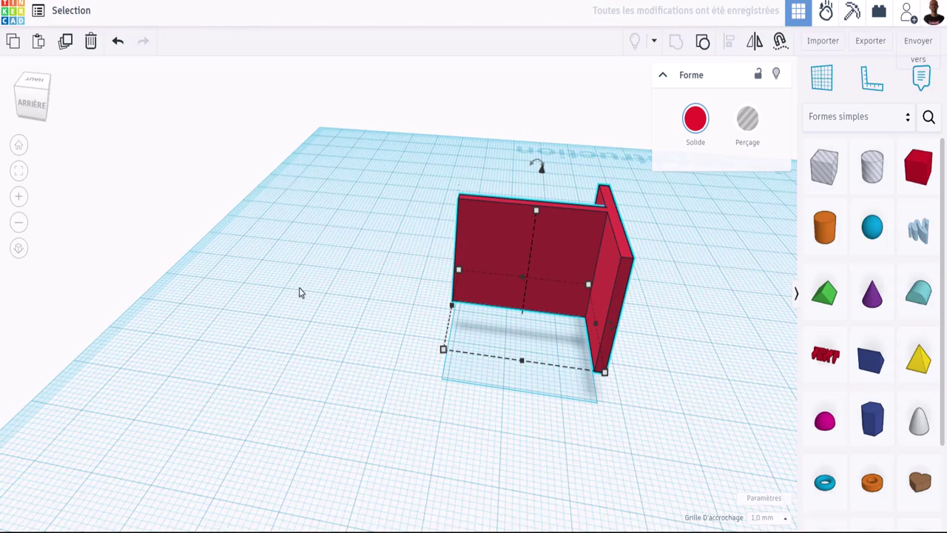
Undo the flip of the grouped shape and redo it to compare the two orientations
{"action": "key", "text": "ctrl+z"}
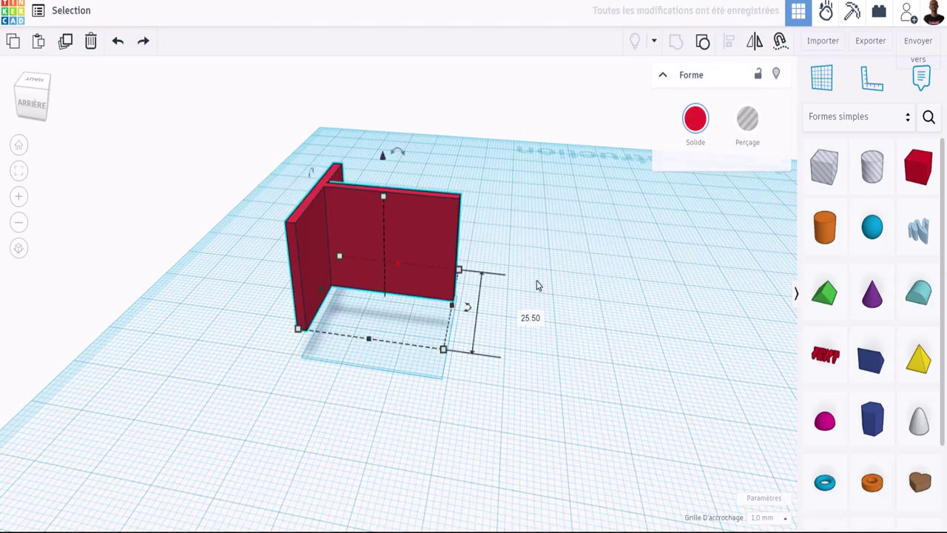
{"action": "left_click", "coordinate": [144, 43]}
{"action": "right_click_drag", "start_coordinate": [515, 243], "coordinate": [577, 307]}
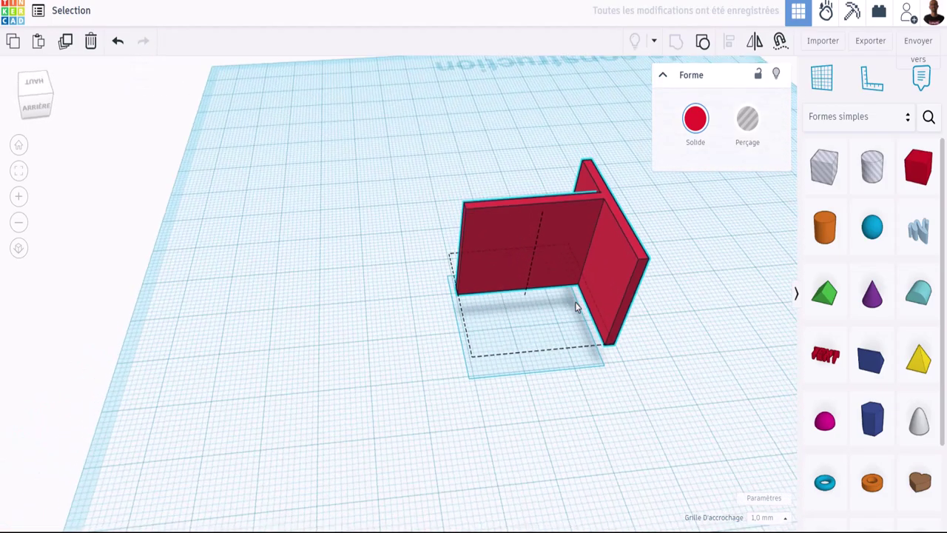
Place a new box beside the grouped shape and flatten it to a height of 2 mm
{"action": "middle_click_drag", "start_coordinate": [611, 357], "coordinate": [518, 365]}
{"action": "right_click_drag", "start_coordinate": [496, 394], "coordinate": [471, 370]}
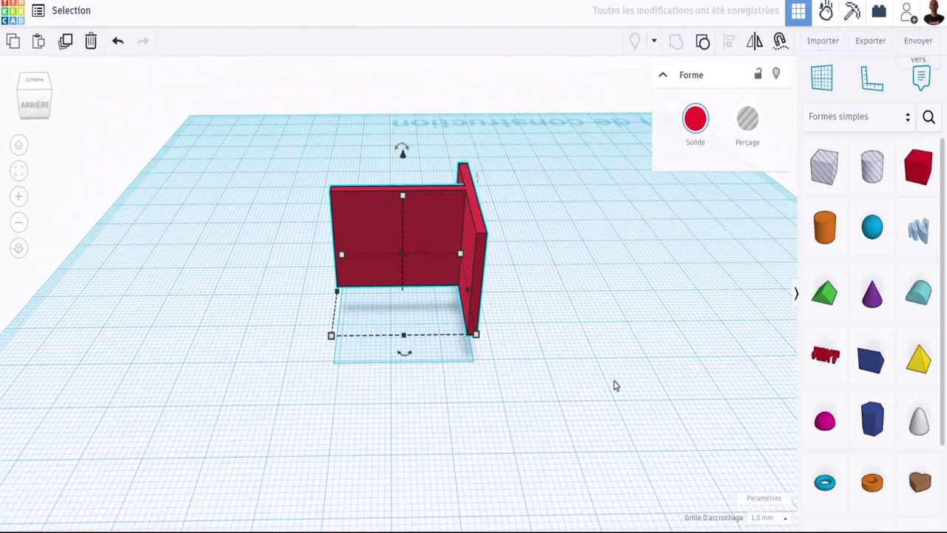
{"action": "middle_click_drag", "start_coordinate": [611, 384], "coordinate": [499, 397]}
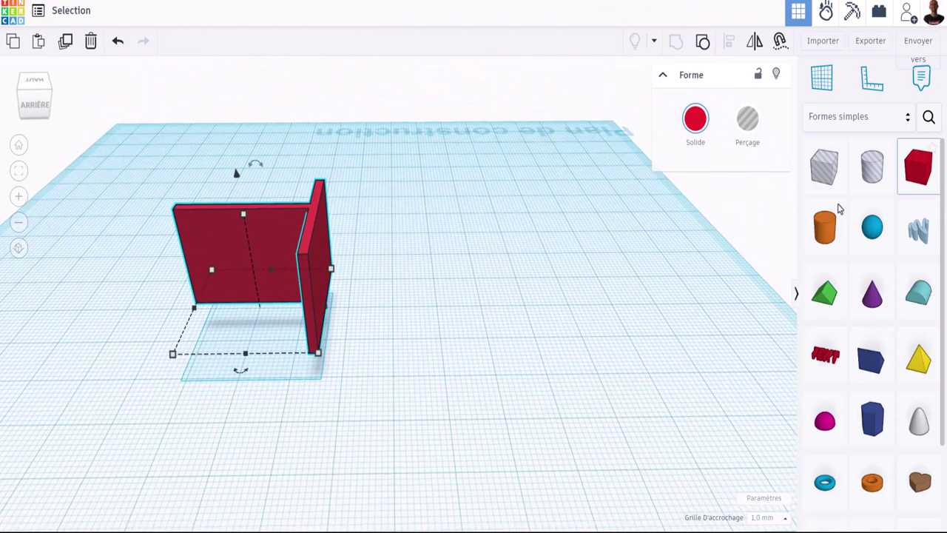
{"action": "left_click", "coordinate": [918, 167]}
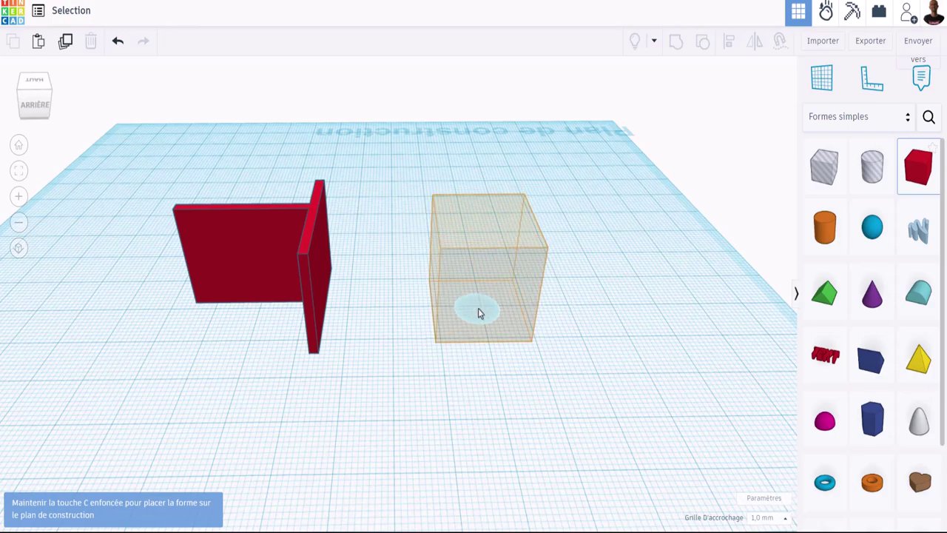
{"action": "left_click", "coordinate": [479, 314]}
{"action": "right_click_drag", "start_coordinate": [514, 385], "coordinate": [444, 383]}
{"action": "scroll", "coordinate": [426, 337], "scroll_direction": "up", "scroll_amount": 2}
{"action": "left_click_drag", "start_coordinate": [356, 196], "coordinate": [361, 311]}
{"action": "scroll", "coordinate": [399, 354], "scroll_direction": "up", "scroll_amount": 2}
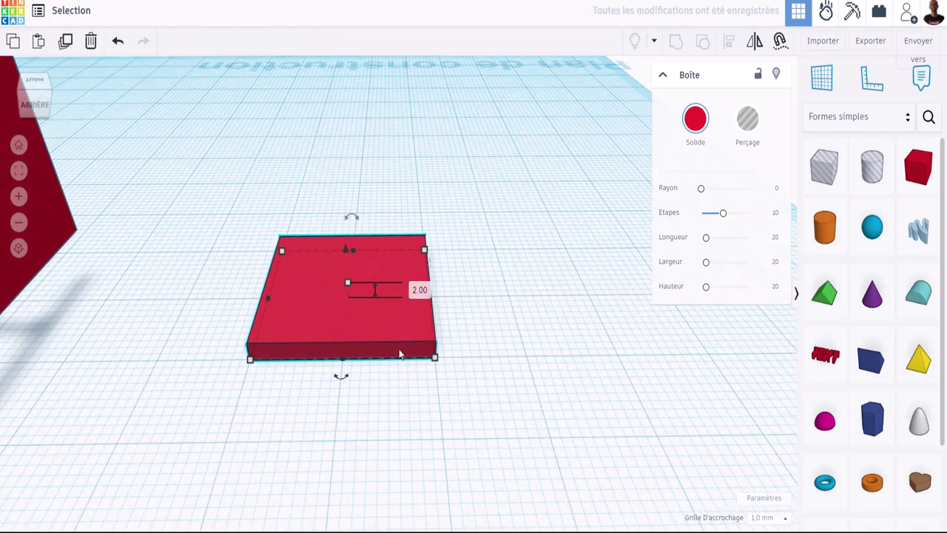
Resize the flat plate's footprint slightly from one corner and clear the selection
{"action": "right_click_drag", "start_coordinate": [392, 296], "coordinate": [395, 326]}
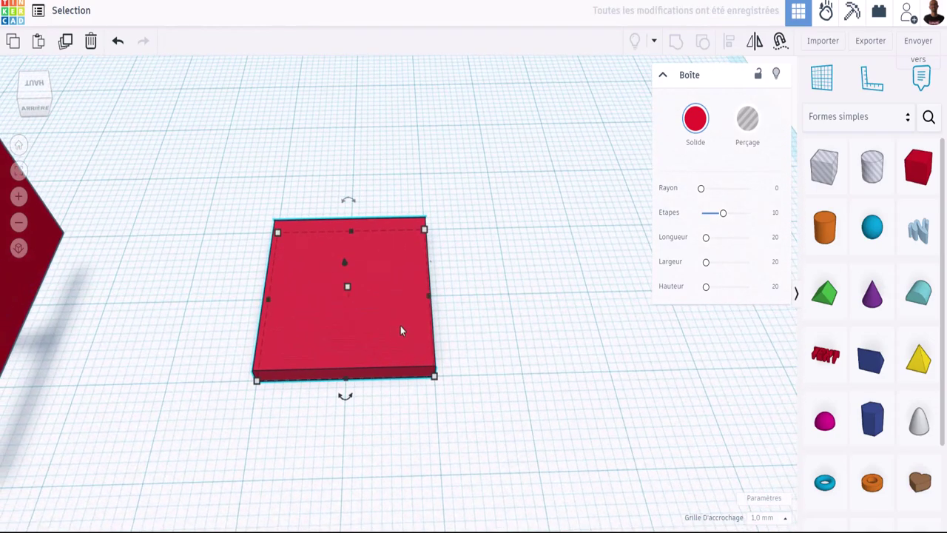
{"action": "right_click_drag", "start_coordinate": [476, 383], "coordinate": [406, 380]}
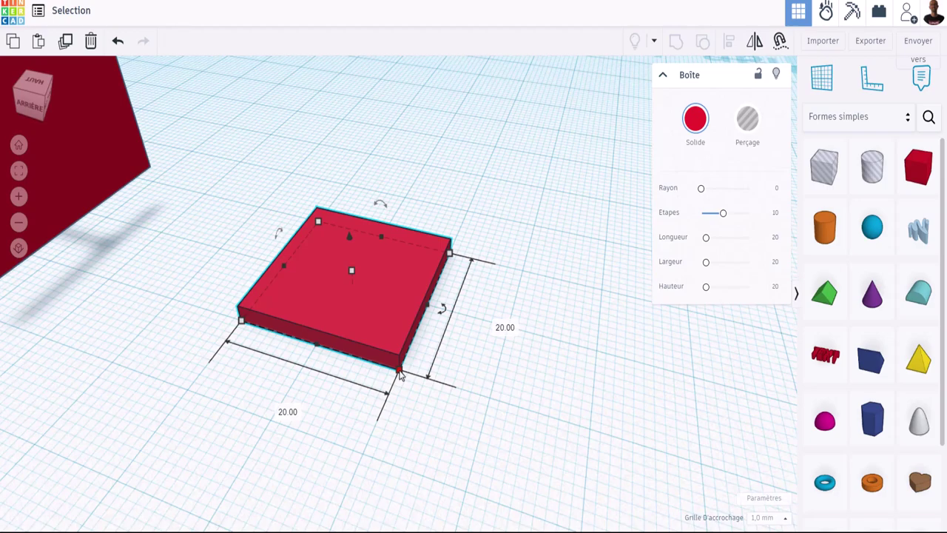
{"action": "mouse_move", "coordinate": [399, 373]}
{"action": "left_mouse_down"}
{"action": "mouse_move", "coordinate": [459, 475]}
{"action": "mouse_move", "coordinate": [403, 394]}
{"action": "mouse_move", "coordinate": [397, 366]}
{"action": "mouse_move", "coordinate": [459, 452]}
{"action": "mouse_move", "coordinate": [407, 379]}
{"action": "left_mouse_up"}
{"action": "scroll", "coordinate": [407, 379], "scroll_direction": "down", "scroll_amount": 5}
{"action": "right_click_drag", "start_coordinate": [407, 379], "coordinate": [417, 400]}
{"action": "left_click", "coordinate": [407, 214]}
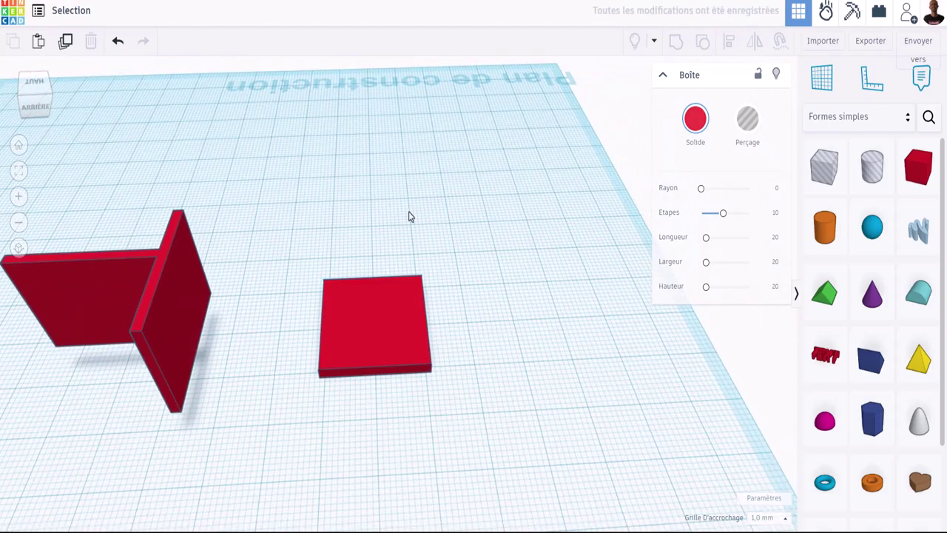
Select the flat plate, move it freely to the side and undo that move
{"action": "left_click", "coordinate": [375, 319]}
{"action": "left_click_drag", "start_coordinate": [358, 307], "coordinate": [473, 307]}
{"action": "key", "text": "ctrl+z"}
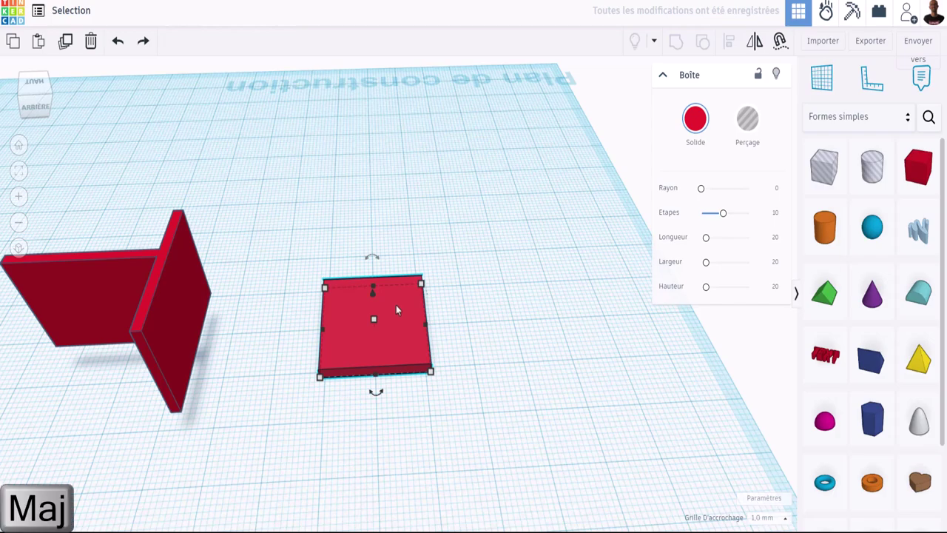
Move the flat plate sideways constrained to one axis and raise it 19 mm above the workplane
{"action": "left_click_drag", "start_coordinate": [397, 312], "coordinate": [433, 322], "text": "shift"}
{"action": "right_click_drag", "start_coordinate": [433, 322], "coordinate": [420, 253]}
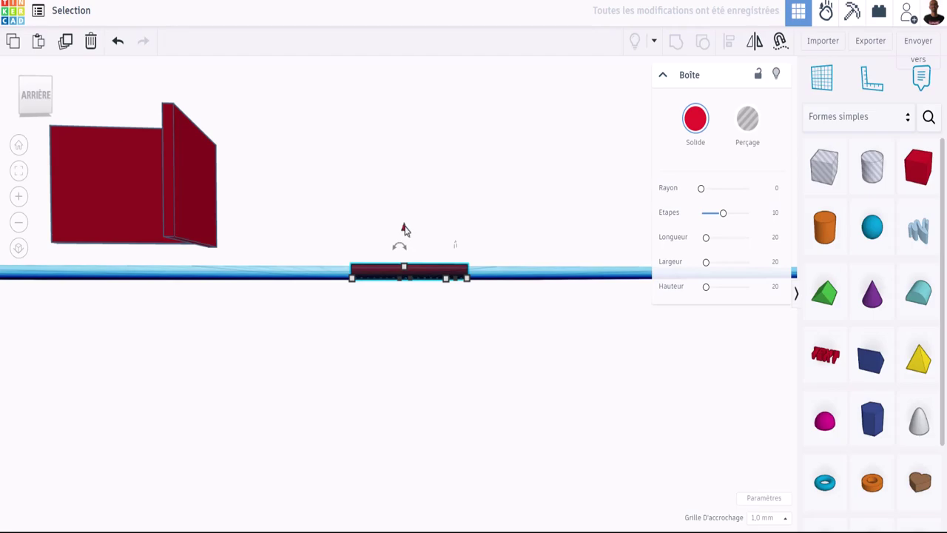
{"action": "left_click_drag", "start_coordinate": [404, 234], "coordinate": [410, 131]}
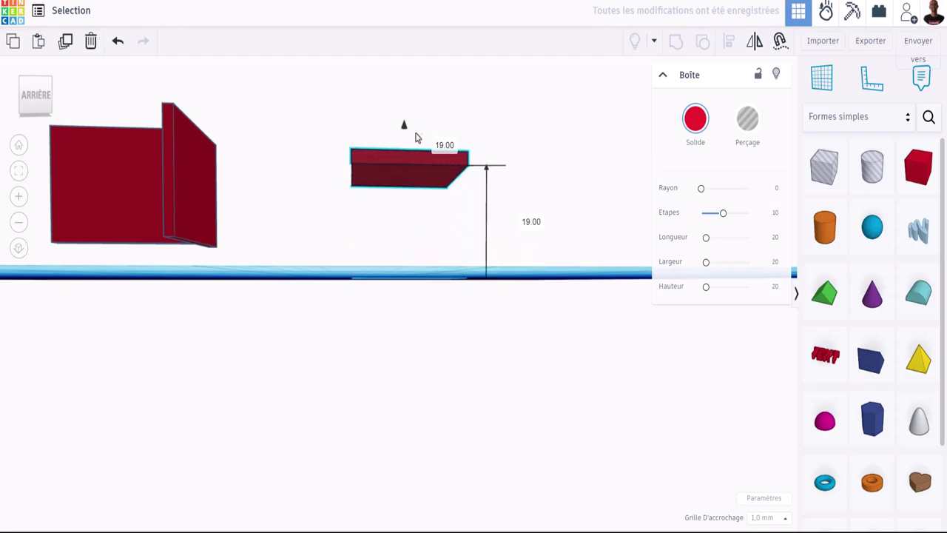
{"action": "right_click_drag", "start_coordinate": [429, 203], "coordinate": [424, 256]}
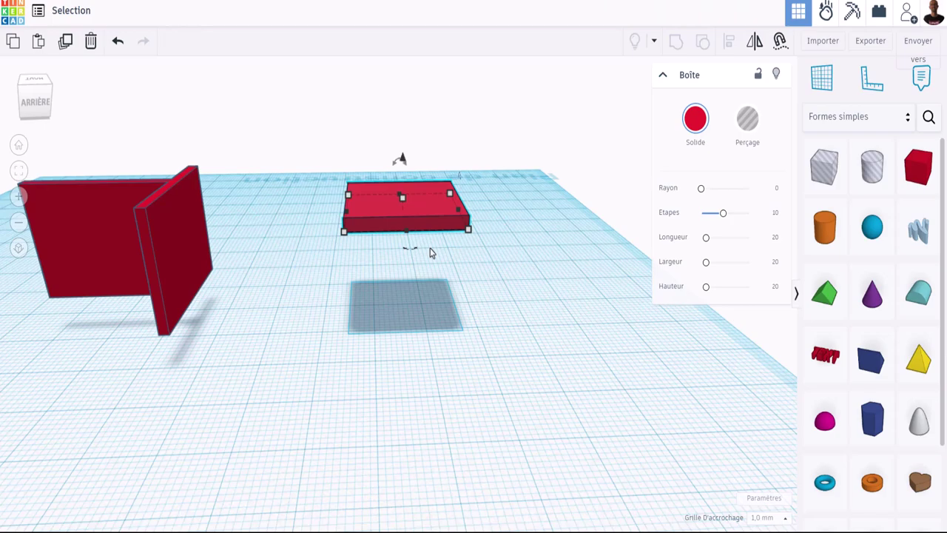
{"action": "scroll", "coordinate": [425, 251], "scroll_direction": "down", "scroll_amount": 3}
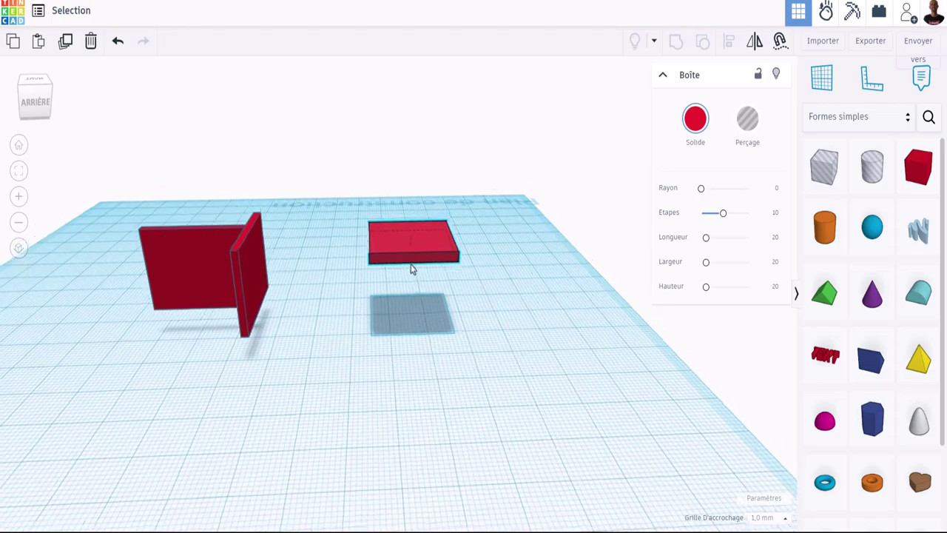
{"action": "right_click_drag", "start_coordinate": [420, 266], "coordinate": [421, 288]}
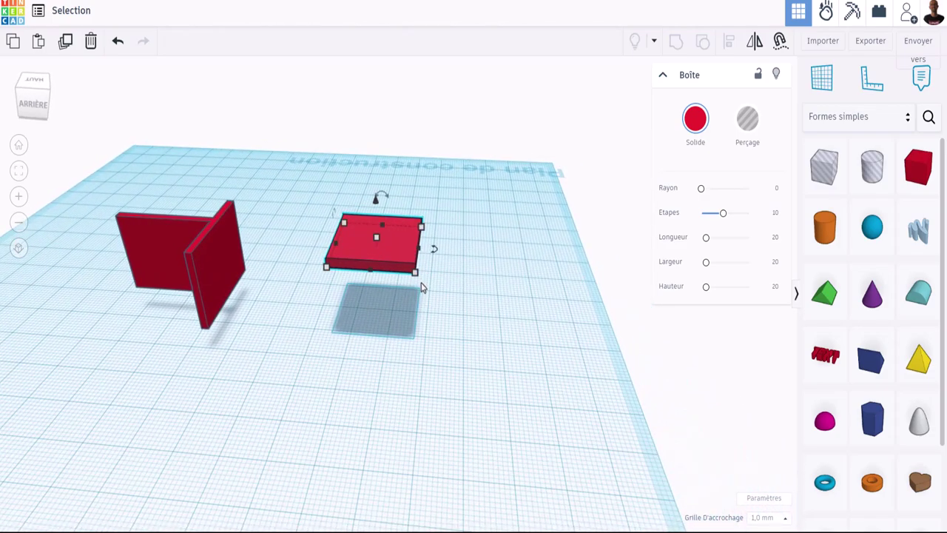
Nudge the raised flat plate sideways and back in small increments, reselecting it midway, and delete it
{"action": "key", "text": "Right"}
{"action": "key", "text": "Right"}
{"action": "key", "text": "Right"}
{"action": "key", "text": "Right"}
{"action": "key", "text": "Right"}
{"action": "left_click", "coordinate": [434, 105]}
{"action": "left_click", "coordinate": [398, 253]}
{"action": "key", "text": "Right"}
{"action": "key", "text": "Right"}
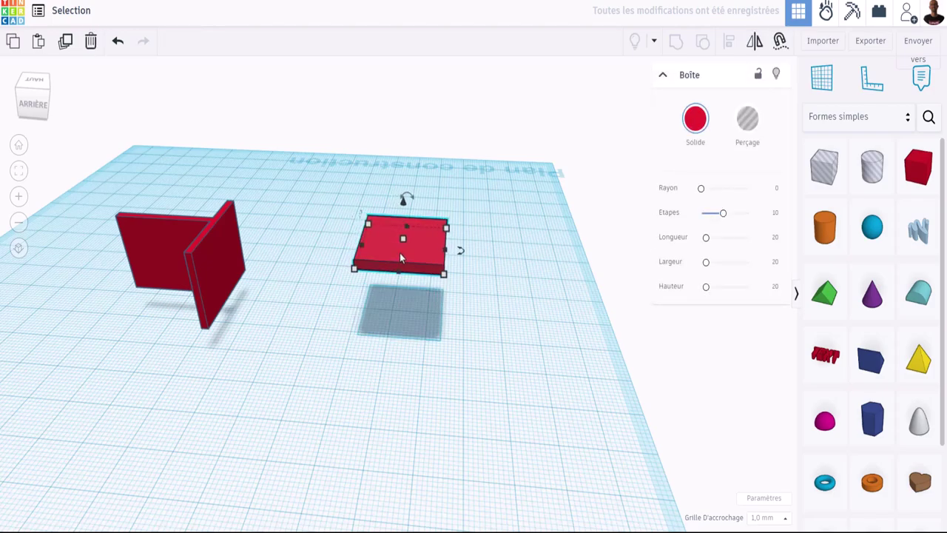
{"action": "key", "text": "Right"}
{"action": "key", "text": "Left"}
{"action": "key", "text": "Left"}
{"action": "key", "text": "Left"}
{"action": "key", "text": "Left"}
{"action": "key", "text": "Left"}
{"action": "key", "text": "Left"}
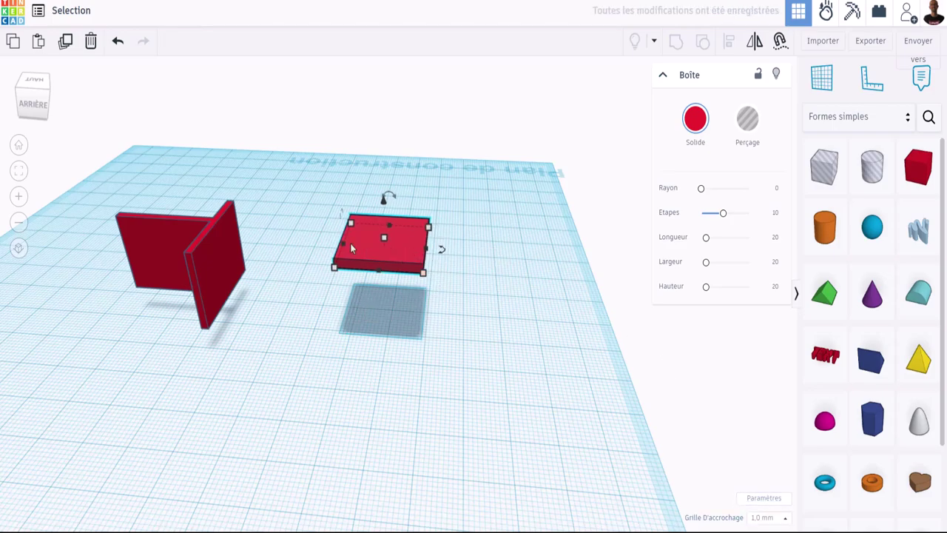
{"action": "key", "text": "Delete"}
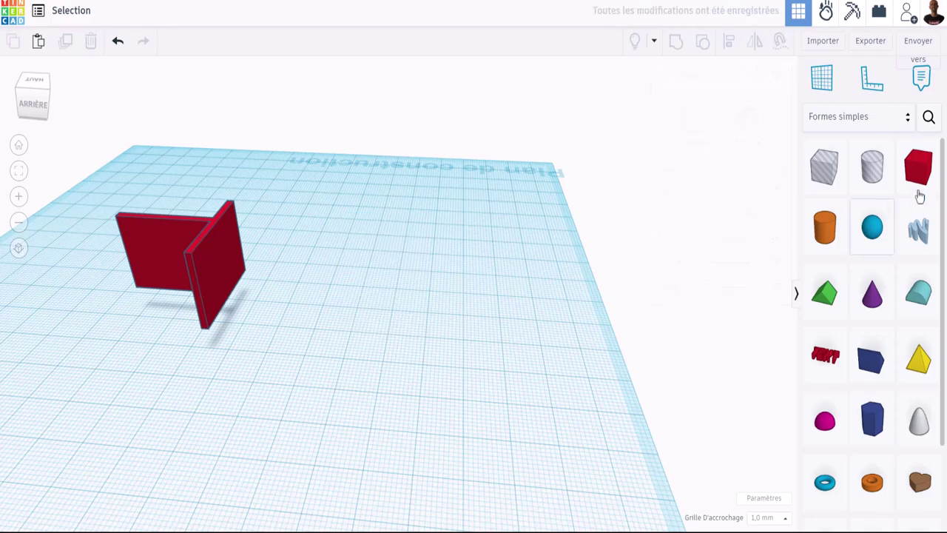
Place a new box beside the grouped shape and reduce its height to 7 mm
{"action": "left_click", "coordinate": [917, 166]}
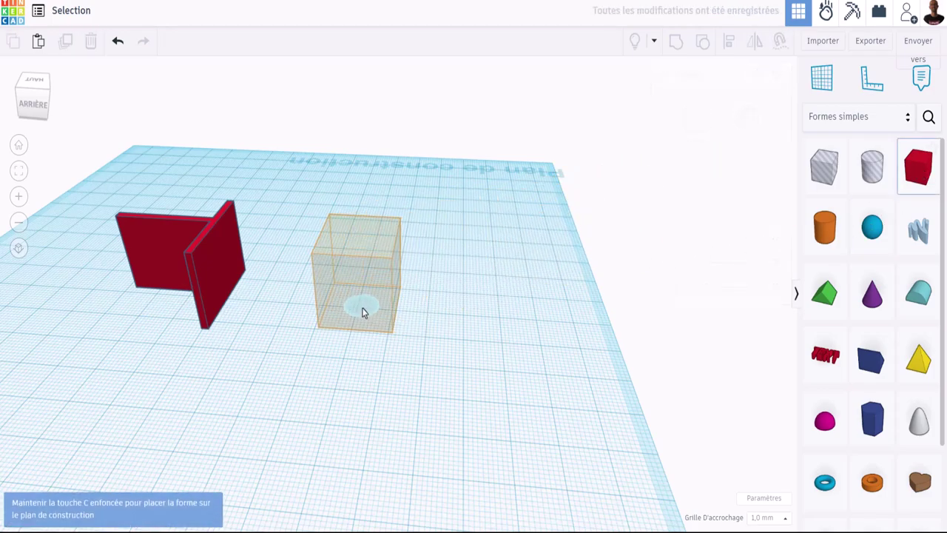
{"action": "left_click", "coordinate": [360, 310]}
{"action": "scroll", "coordinate": [360, 290], "scroll_direction": "up", "scroll_amount": 3}
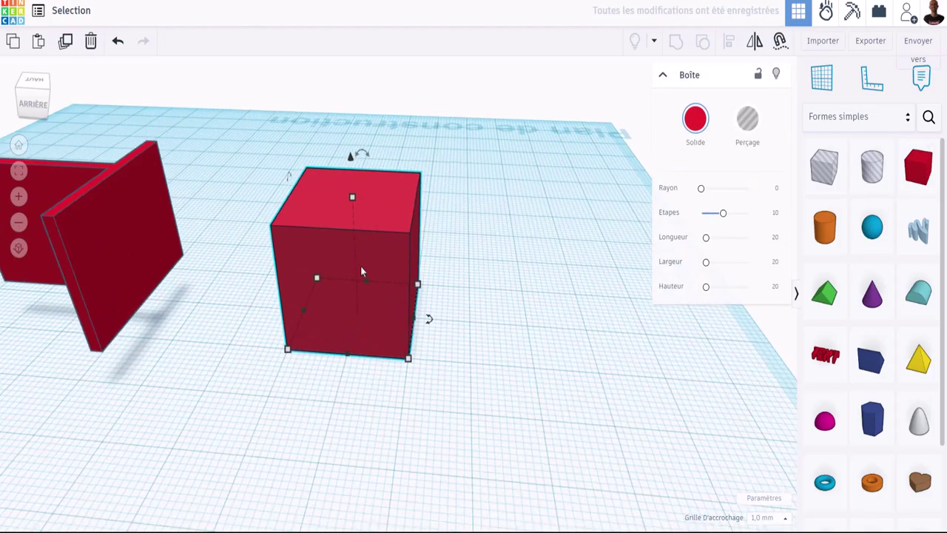
{"action": "left_click_drag", "start_coordinate": [352, 200], "coordinate": [354, 278]}
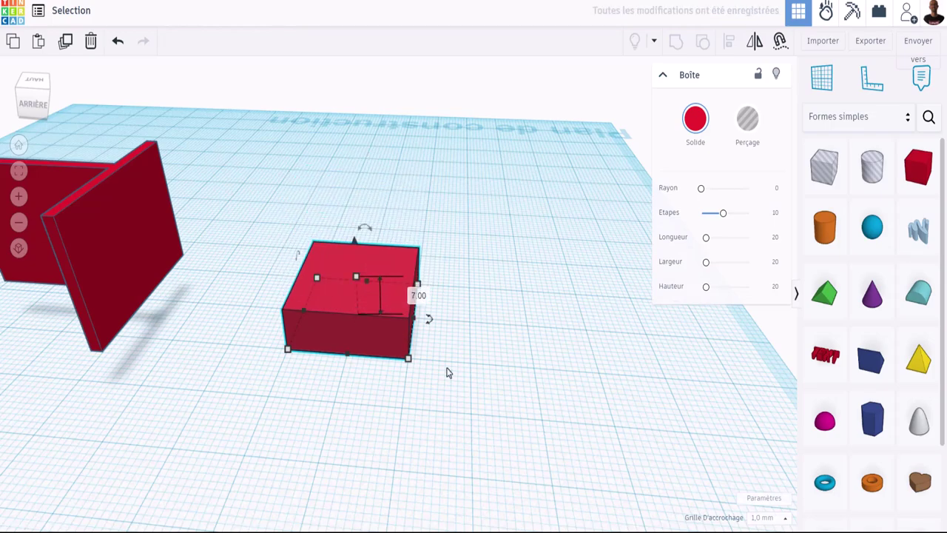
Nudge the 7 mm high box sideways away from the grouped shape in 1 mm grid increments
{"action": "key", "text": "Right"}
{"action": "key", "text": "Right"}
{"action": "key", "text": "Right"}
{"action": "key", "text": "Right"}
{"action": "key", "text": "Right"}
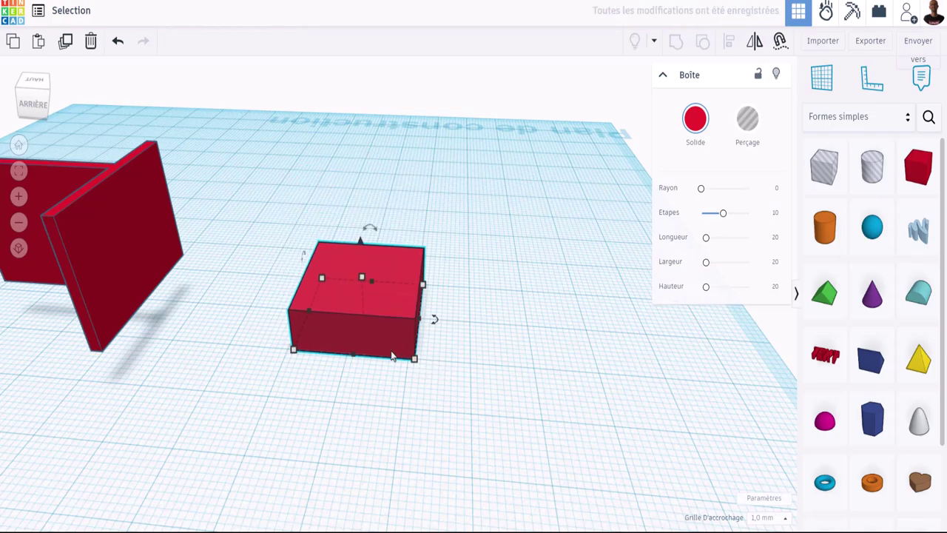
{"action": "key", "text": "Right"}
{"action": "key", "text": "Right"}
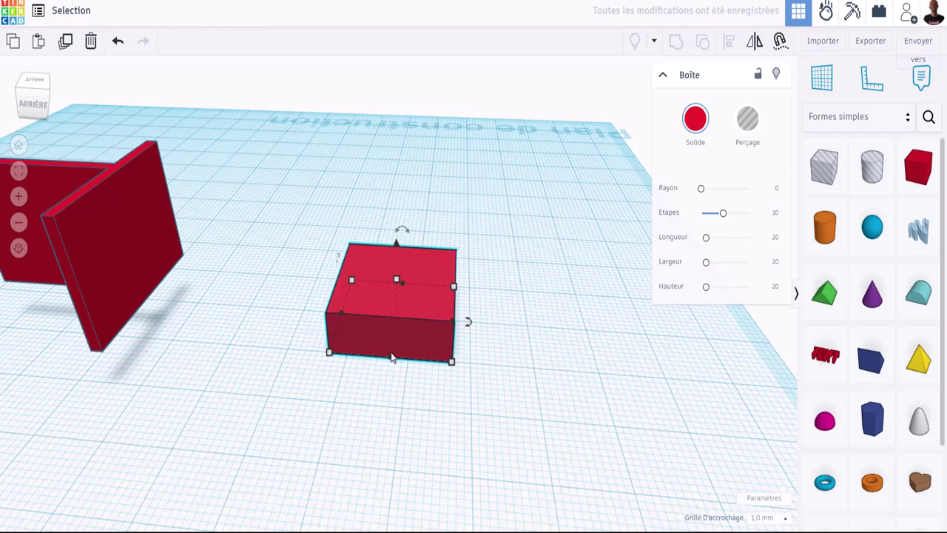
{"action": "scroll", "coordinate": [330, 383], "scroll_direction": "up", "scroll_amount": 5}
{"action": "key", "text": "Right"}
{"action": "key", "text": "Right"}
{"action": "key", "text": "Right"}
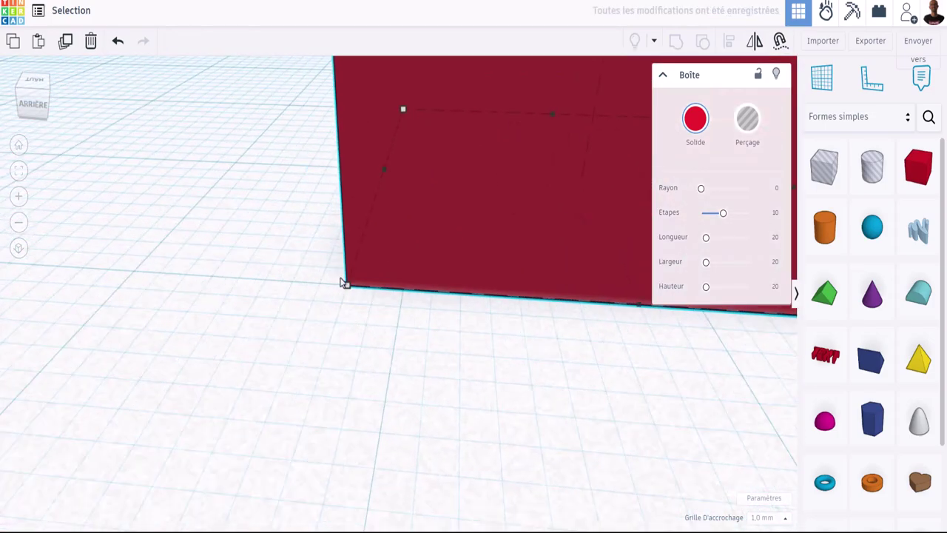
Set the snap grid to 5.0 mm and nudge the box sideways back and forth in these larger increments
{"action": "left_click", "coordinate": [762, 518]}
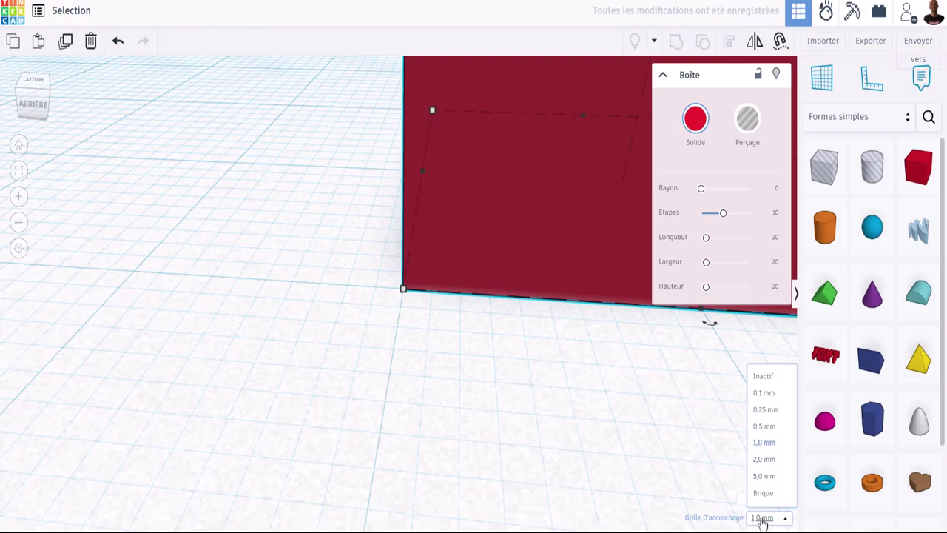
{"action": "left_click", "coordinate": [764, 478]}
{"action": "key", "text": "Left"}
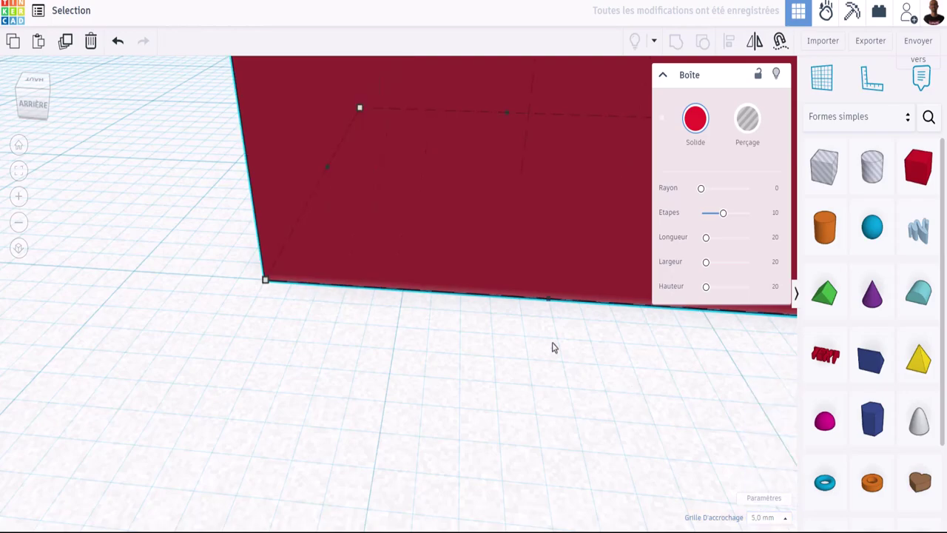
{"action": "key", "text": "Left"}
{"action": "key", "text": "Right"}
{"action": "key", "text": "Right"}
{"action": "key", "text": "Left"}
{"action": "key", "text": "Left"}
{"action": "key", "text": "Right"}
{"action": "key", "text": "Right"}
{"action": "key", "text": "Left"}
{"action": "key", "text": "Left"}
{"action": "key", "text": "Right"}
{"action": "key", "text": "Right"}
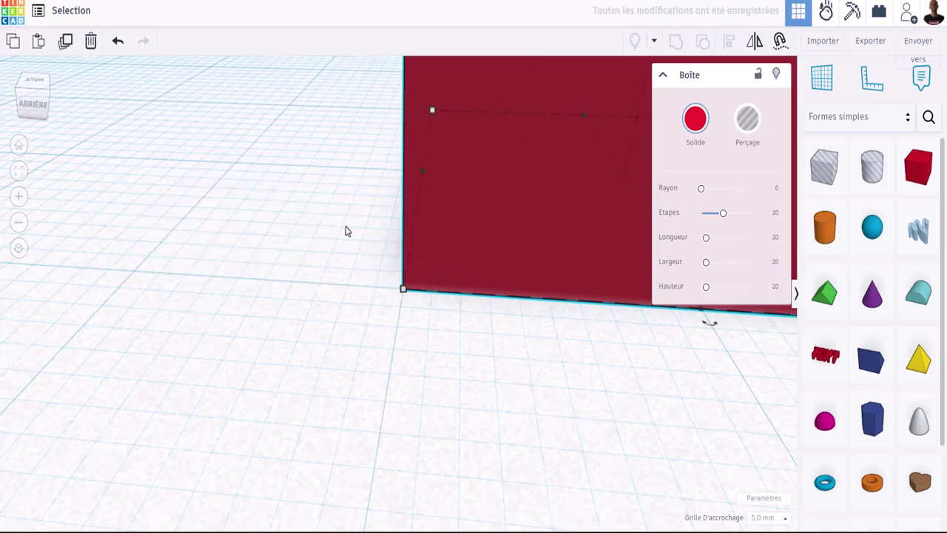
{"action": "key", "text": "shift+Left"}
Duplicate the low box and place the copy right beside the original, on the side away from the grouped shape
{"action": "scroll", "coordinate": [405, 324], "scroll_direction": "down", "scroll_amount": 5}
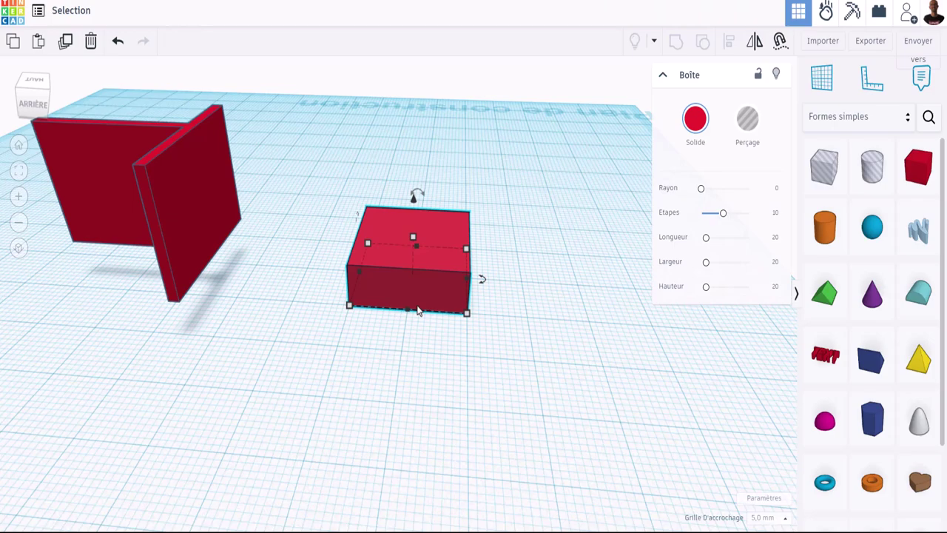
{"action": "scroll", "coordinate": [418, 321], "scroll_direction": "down", "scroll_amount": 1}
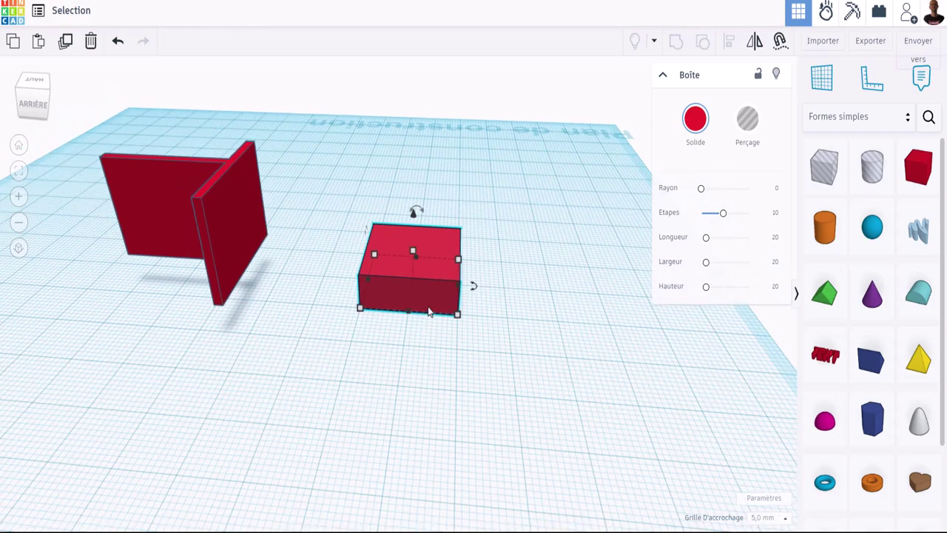
{"action": "middle_click_drag", "start_coordinate": [428, 311], "coordinate": [372, 311]}
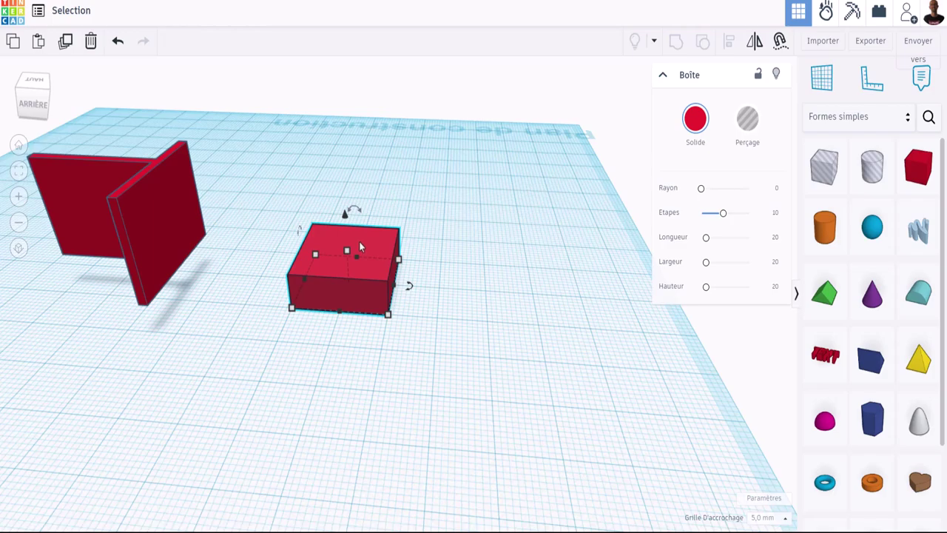
{"action": "left_click_drag", "start_coordinate": [364, 243], "coordinate": [489, 270], "text": "alt"}
{"action": "right_click_drag", "start_coordinate": [489, 269], "coordinate": [419, 317]}
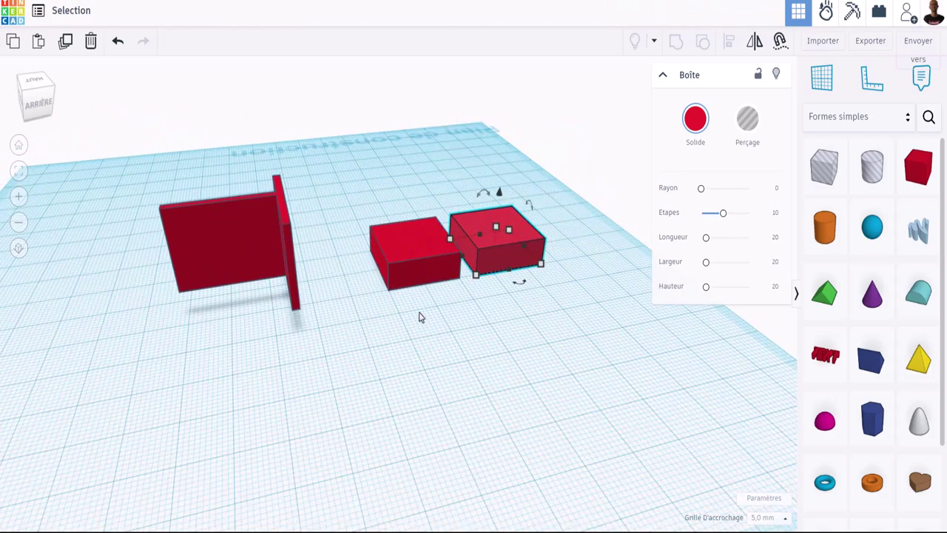